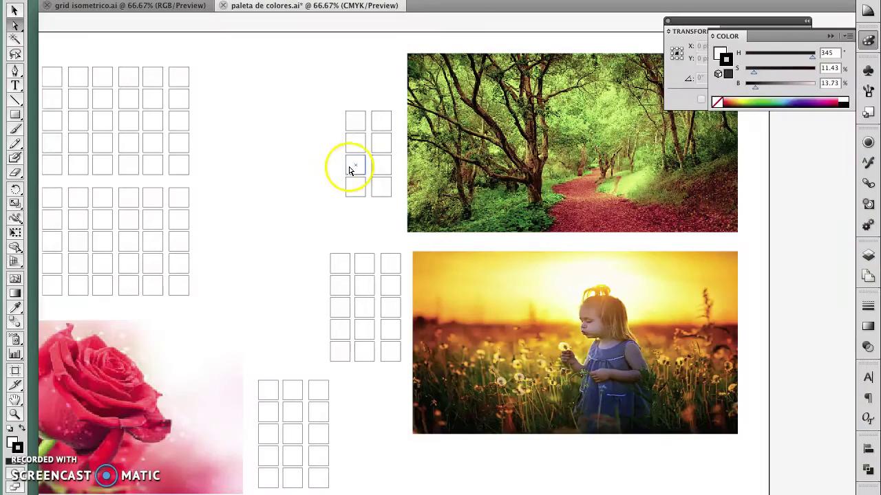
# - Zoom over the empty swatch grids beside the photos, then switch to Firefox
pyautogui.scroll(2, 332, 177)
pyautogui.moveTo(320, 173); pyautogui.dragTo(539, 323)
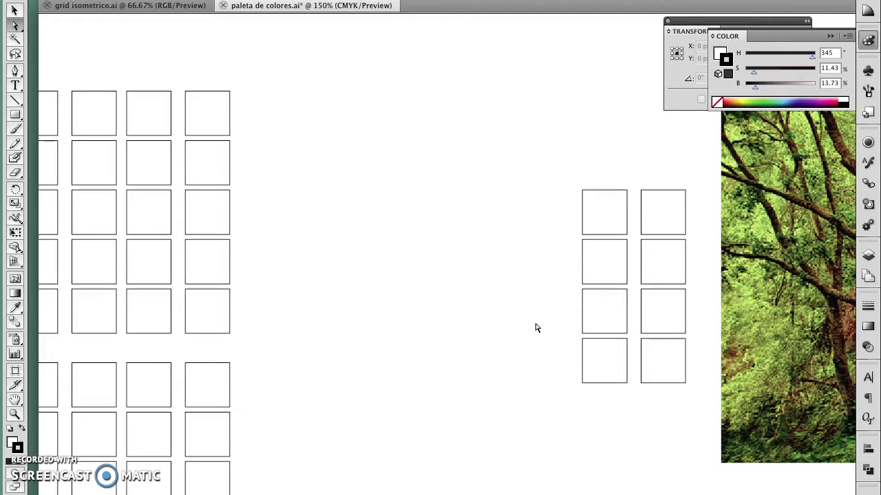
pyautogui.scroll(-1, 504, 358)
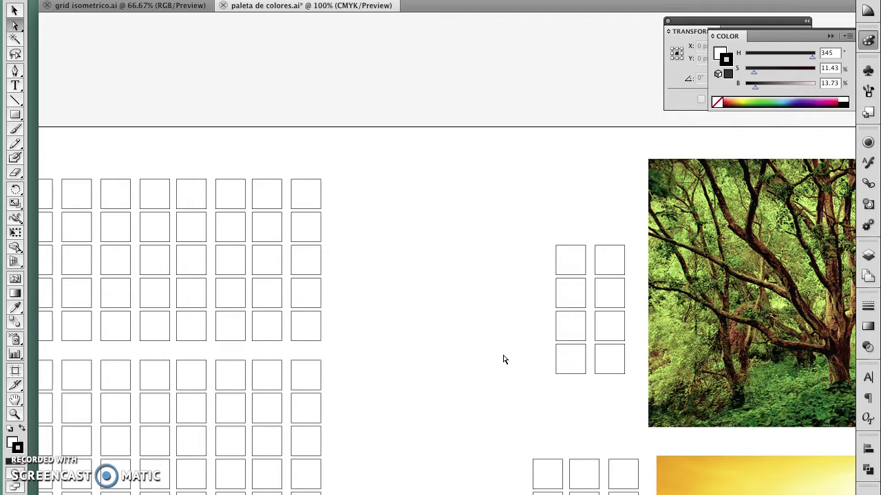
pyautogui.press('super+Tab')
pyautogui.press('super+Tab')
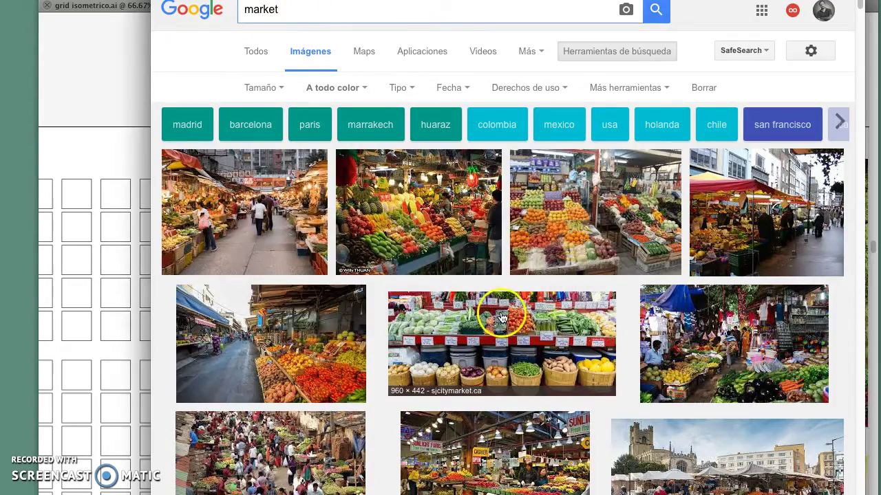
# - Browse the 'market' image results and preview a fruit market photo, then return to Illustrator's forest photo
pyautogui.scroll(-5, 497, 309)
pyautogui.click(494, 318)
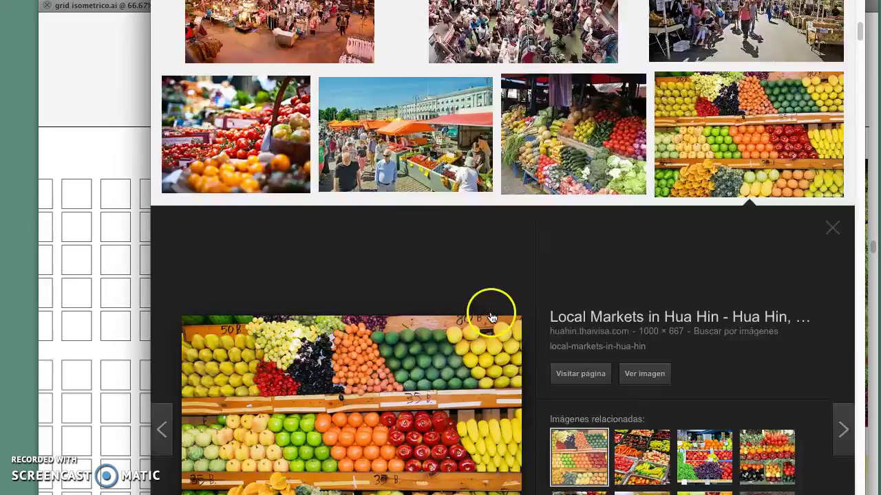
pyautogui.scroll(3, 409, 215)
pyautogui.scroll(5, 409, 215)
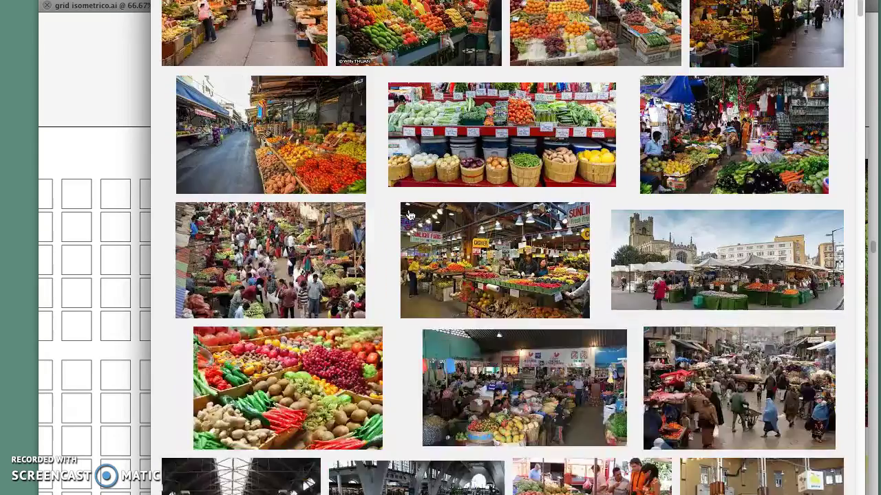
pyautogui.scroll(5, 410, 215)
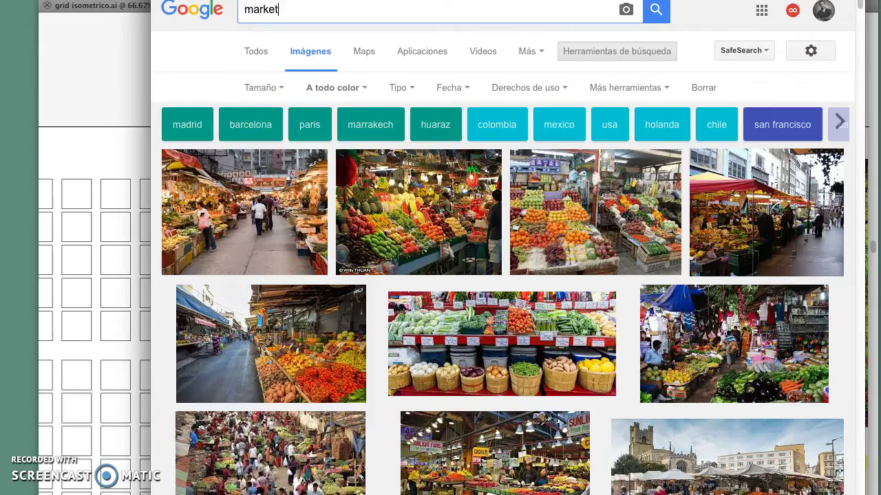
pyautogui.click(94, 92)
pyautogui.moveTo(405, 335)
pyautogui.mouseDown()
pyautogui.moveTo(509, 278)
pyautogui.moveTo(425, 266)
pyautogui.moveTo(570, 267)
pyautogui.mouseUp()
# - Select the forest photo and sample its reddish ground with the Eyedropper
pyautogui.click(554, 291)
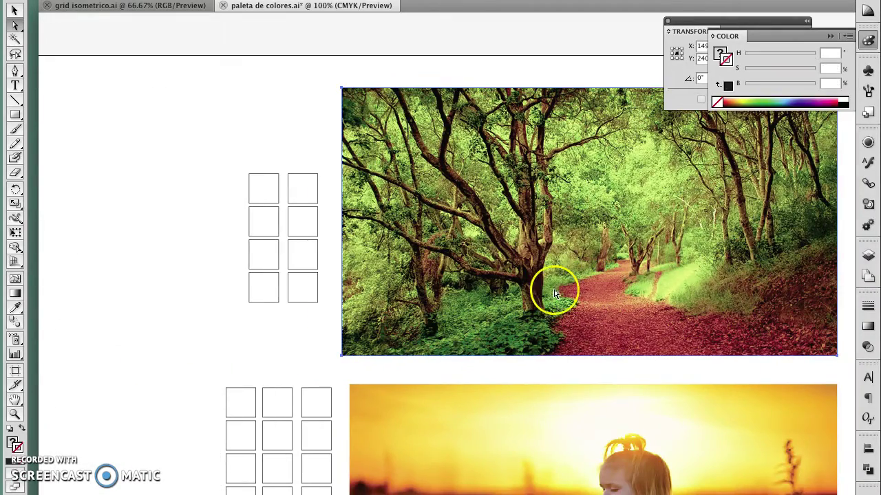
pyautogui.click(11, 310)
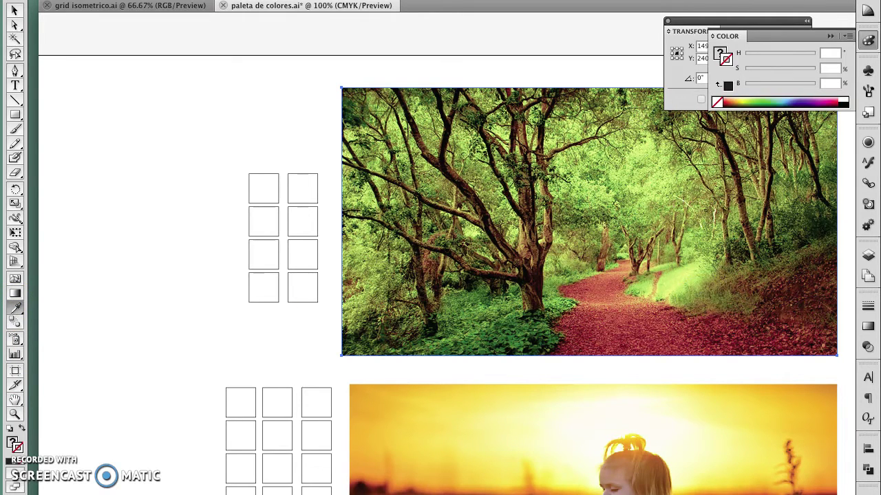
pyautogui.click(798, 313)
pyautogui.click(809, 294)
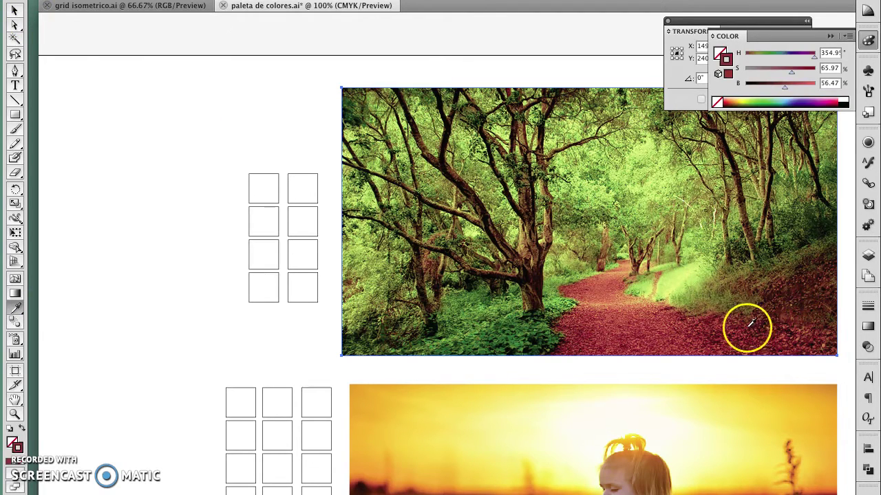
pyautogui.click(13, 435)
pyautogui.click(778, 306)
# - Fill the top-left swatch square with dark maroon sampled from the forest photo
pyautogui.click(15, 10)
pyautogui.click(256, 184)
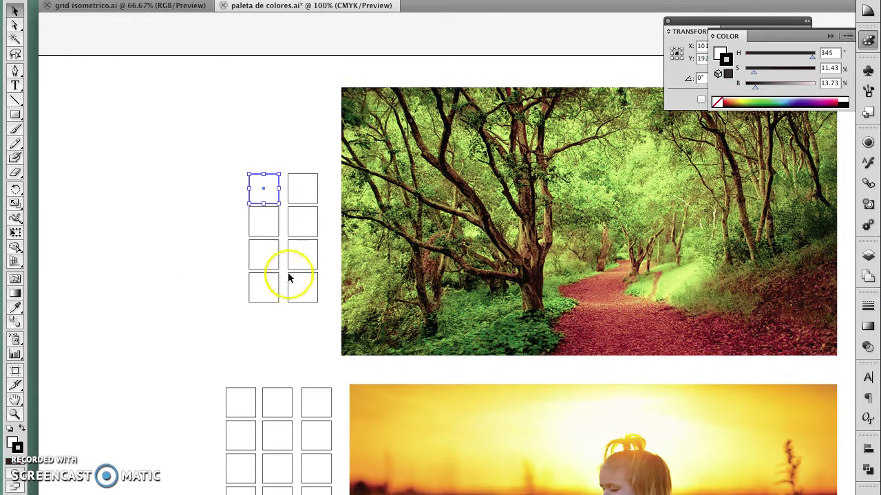
pyautogui.click(11, 311)
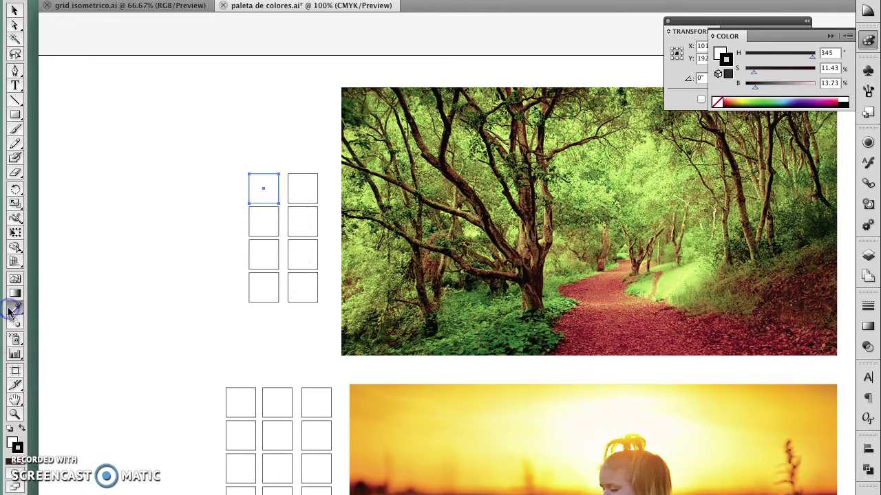
pyautogui.click(25, 465)
pyautogui.click(18, 449)
pyautogui.click(12, 442)
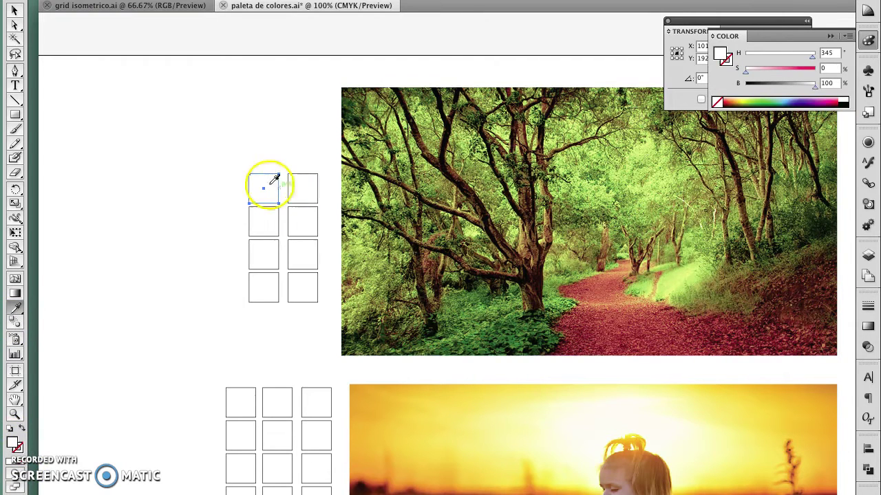
pyautogui.click(805, 293)
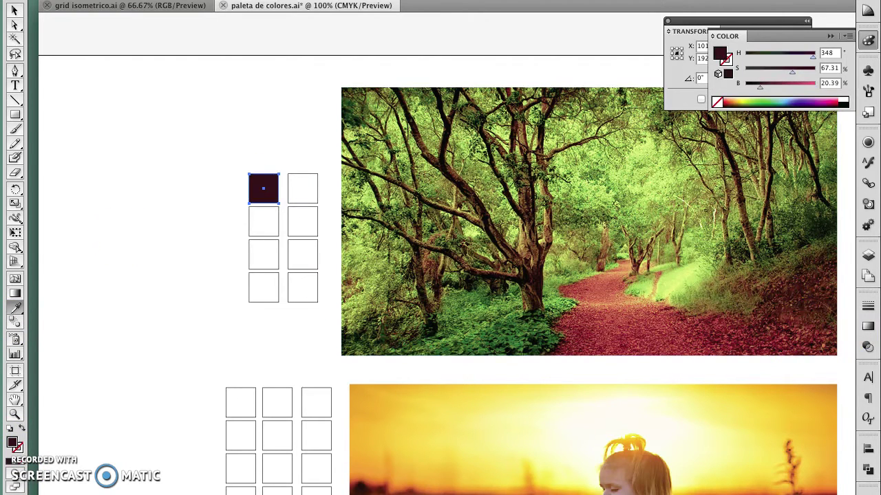
pyautogui.click(15, 11)
# - Fill the top-right swatch square with a dark green sampled from the foliage
pyautogui.click(303, 187)
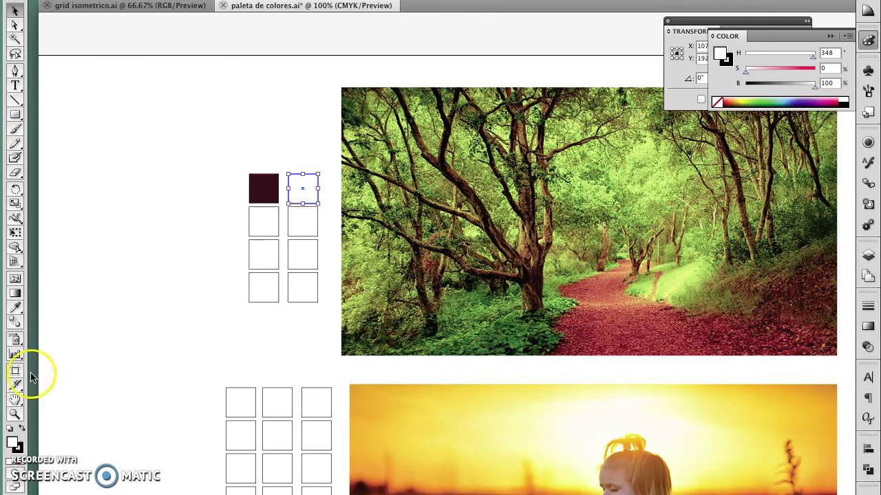
pyautogui.click(16, 307)
pyautogui.click(512, 334)
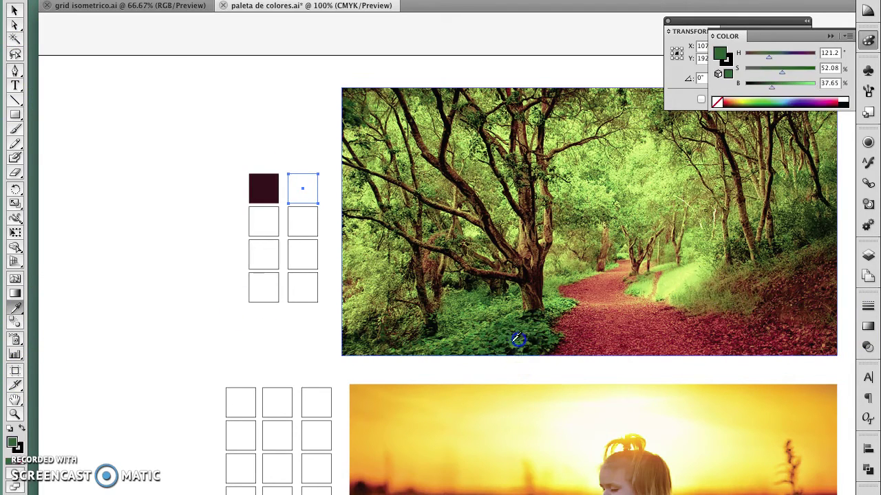
pyautogui.click(531, 338)
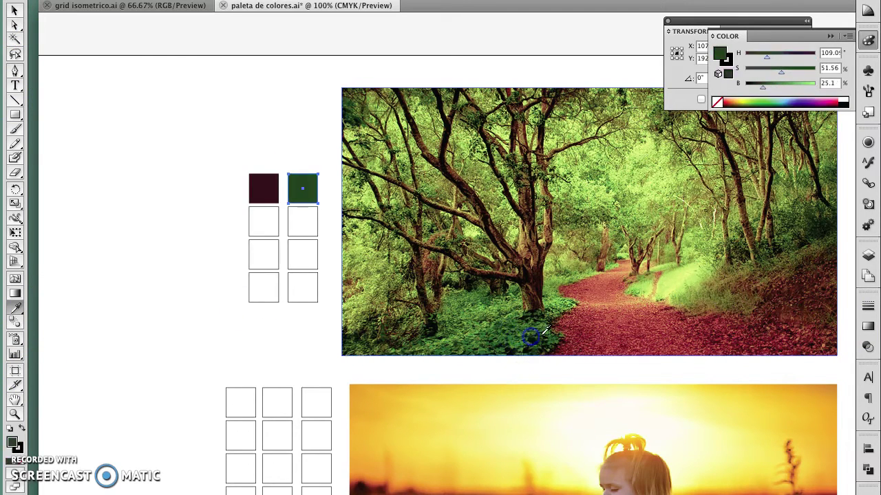
# - Fill the square below it with the same dark green
pyautogui.click(14, 10)
pyautogui.click(311, 253)
pyautogui.click(310, 224)
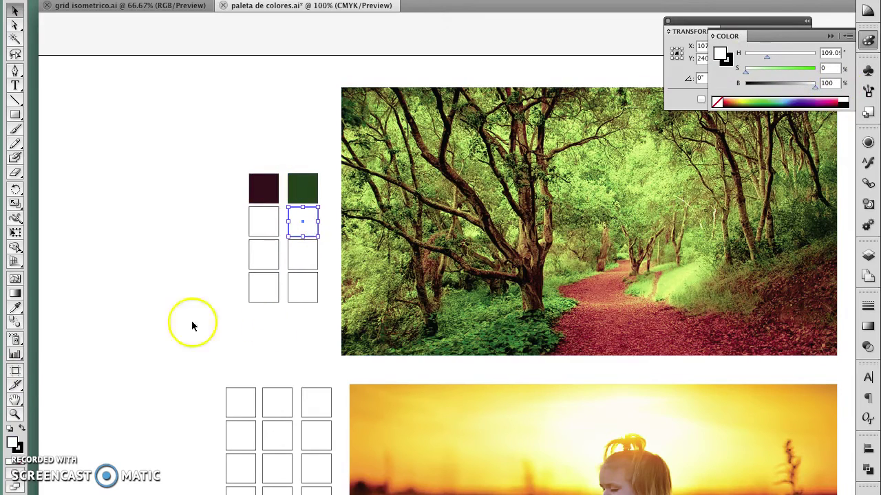
pyautogui.keyDown('shift'); pyautogui.click(306, 255); pyautogui.keyUp('shift')
pyautogui.keyDown('shift'); pyautogui.click(306, 253); pyautogui.keyUp('shift')
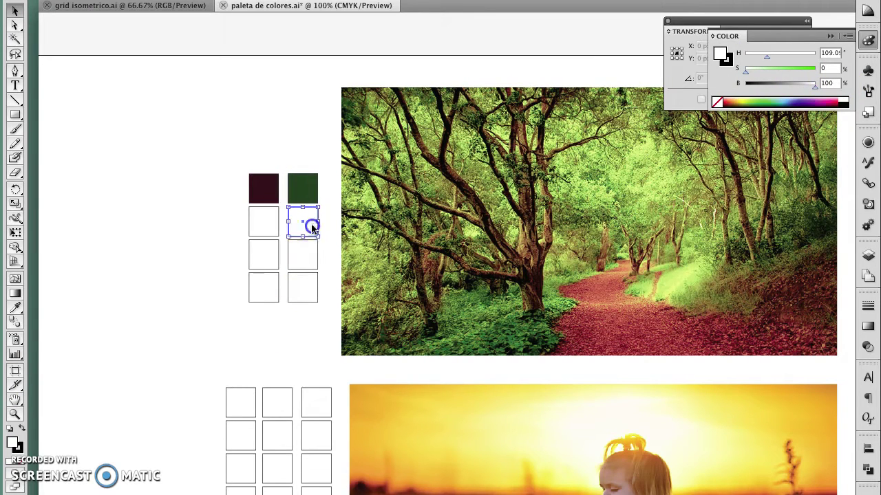
pyautogui.click(15, 308)
pyautogui.click(303, 188)
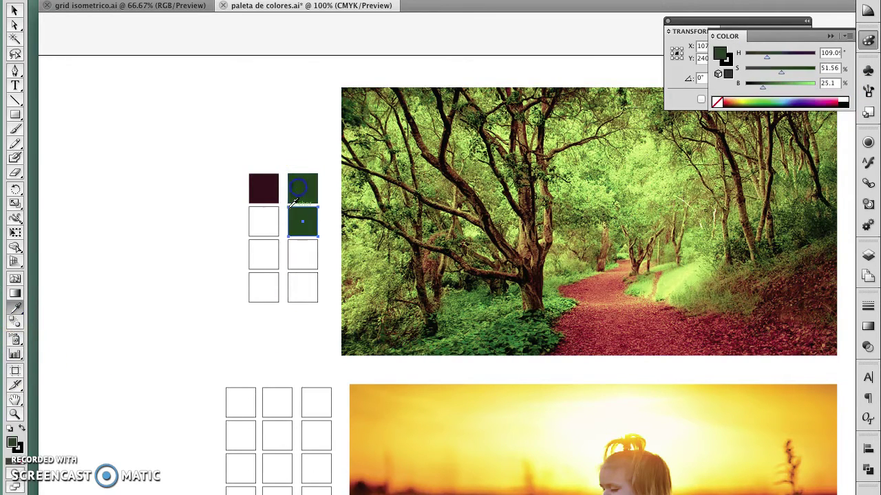
pyautogui.click(15, 10)
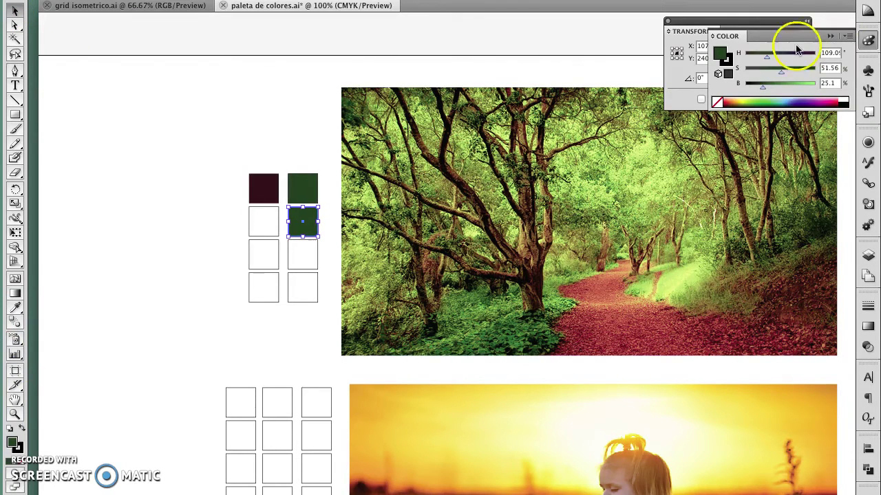
# - Keep the Color panel in HSB mode and lighten the selected green swatch
pyautogui.click(849, 36)
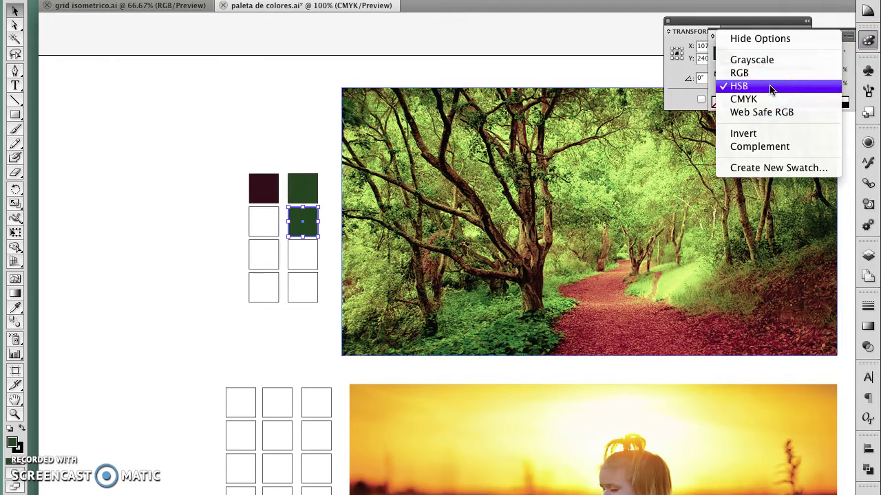
pyautogui.click(848, 69)
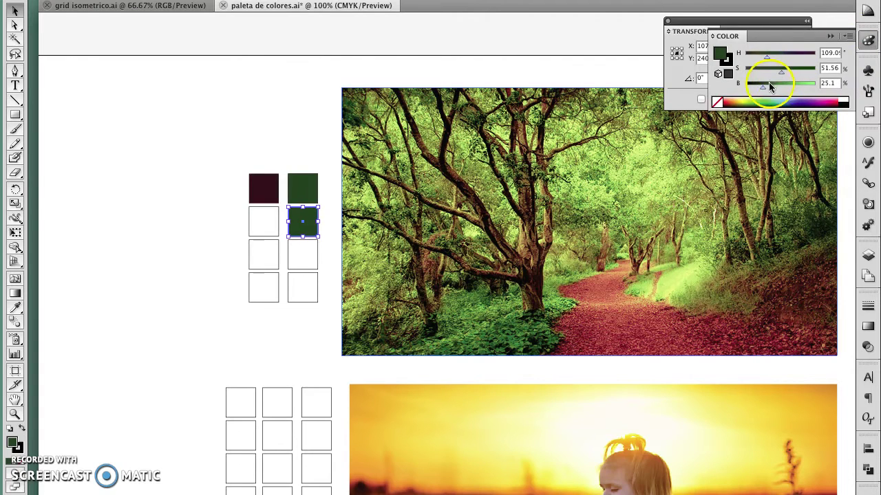
pyautogui.moveTo(763, 91); pyautogui.dragTo(775, 89)
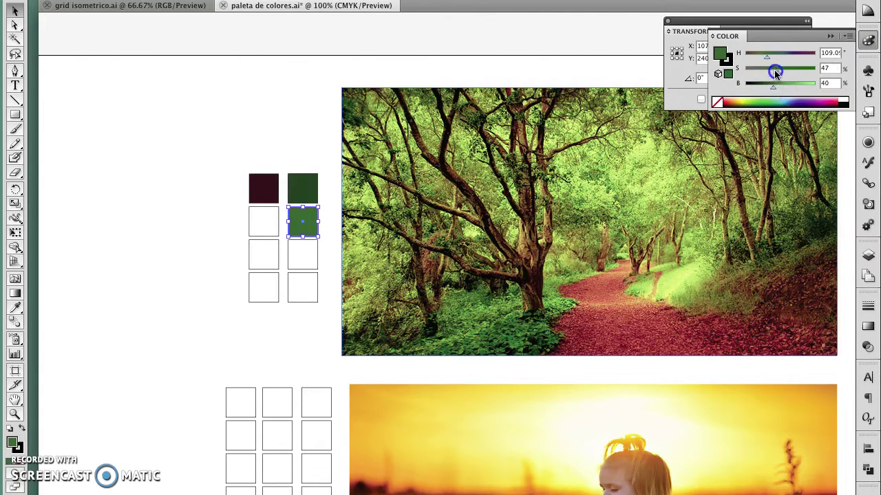
# - Fill the third green-column square with mid-green from the photo and raise its brightness
pyautogui.click(305, 256)
pyautogui.click(20, 306)
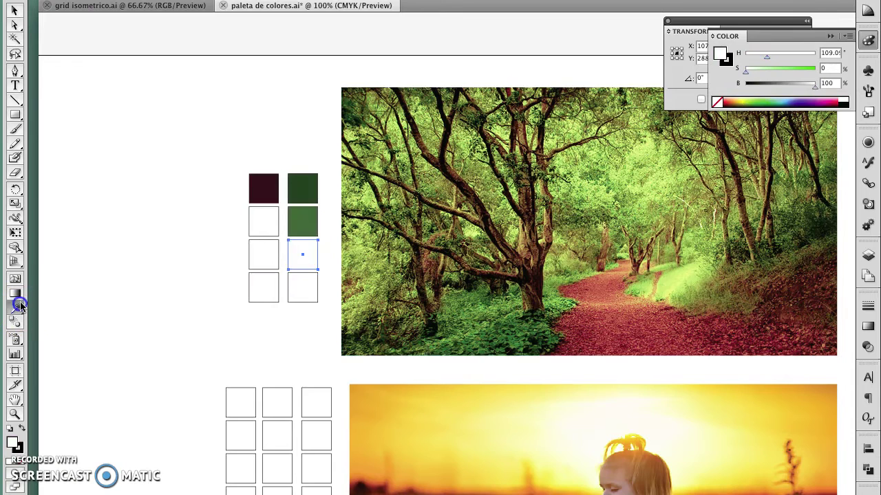
pyautogui.click(302, 219)
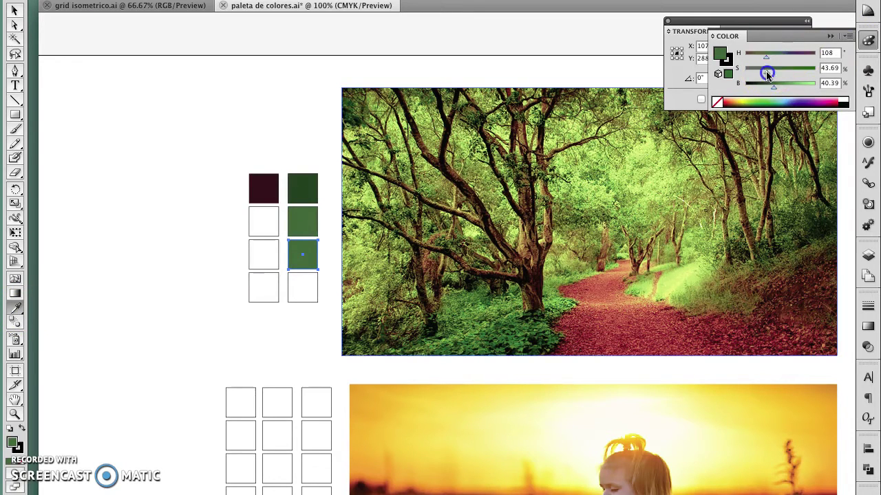
pyautogui.click(788, 84)
pyautogui.moveTo(789, 83); pyautogui.dragTo(795, 83)
pyautogui.press('v')
pyautogui.moveTo(322, 289); pyautogui.dragTo(303, 293)
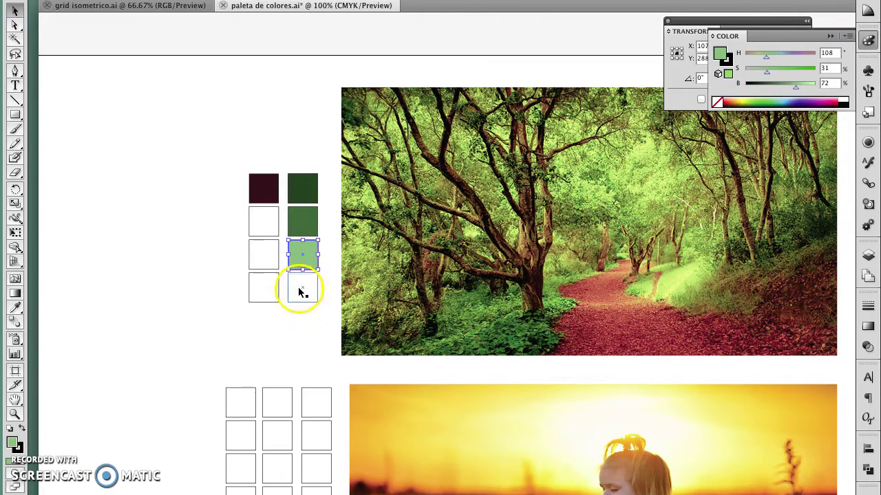
# - Copy the light green onto the bottom square and brighten it to a pale green
pyautogui.click(301, 291)
pyautogui.click(13, 312)
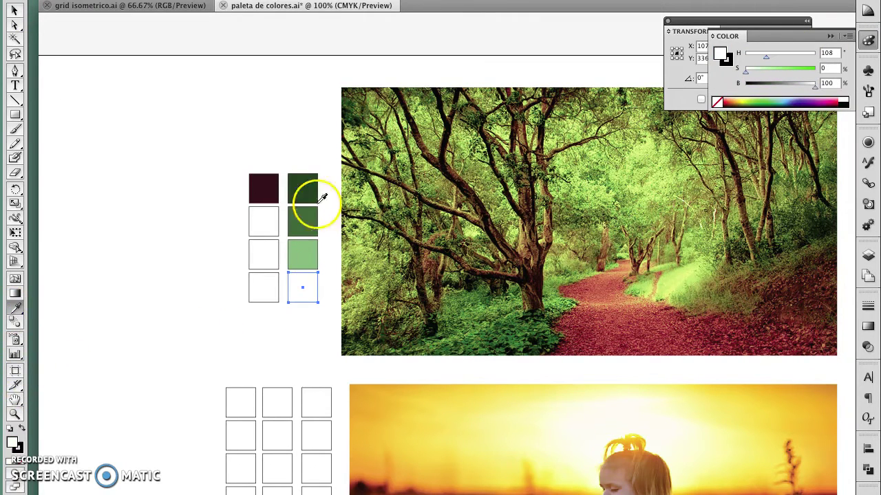
pyautogui.click(309, 257)
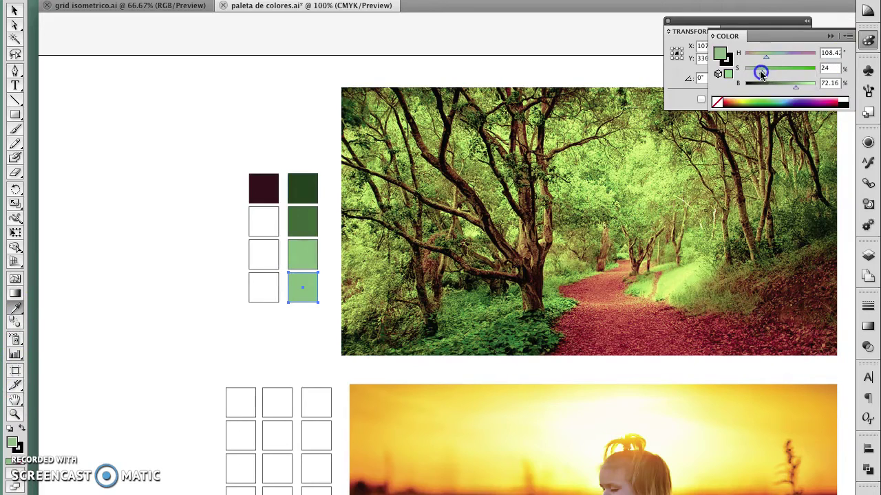
pyautogui.moveTo(799, 83); pyautogui.dragTo(811, 86)
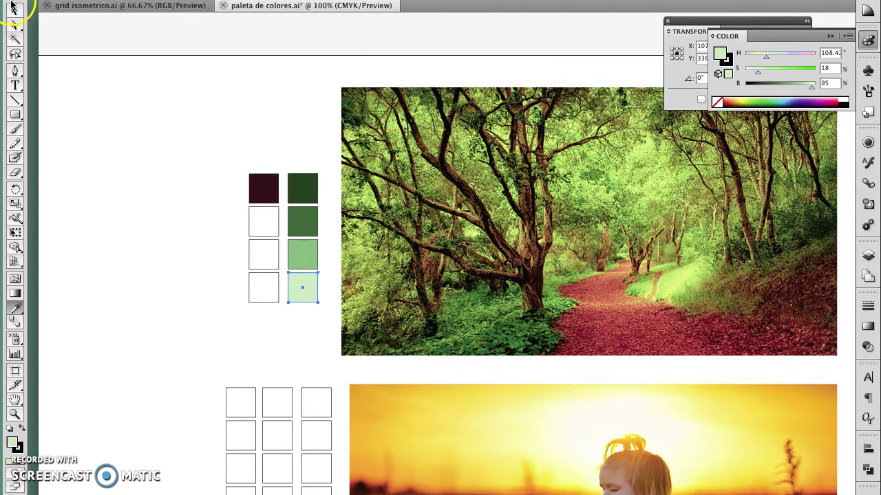
pyautogui.click(264, 222)
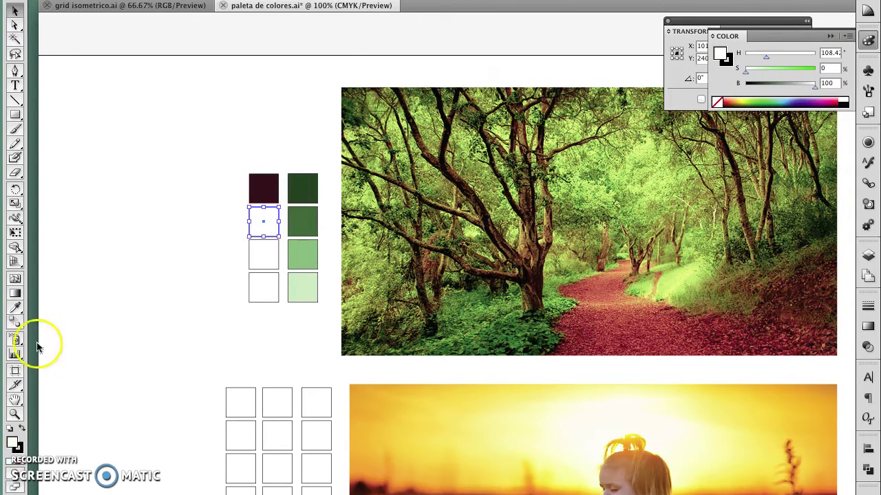
# - Copy the dark burgundy onto the second left-column square and lighten it
pyautogui.click(15, 308)
pyautogui.click(263, 188)
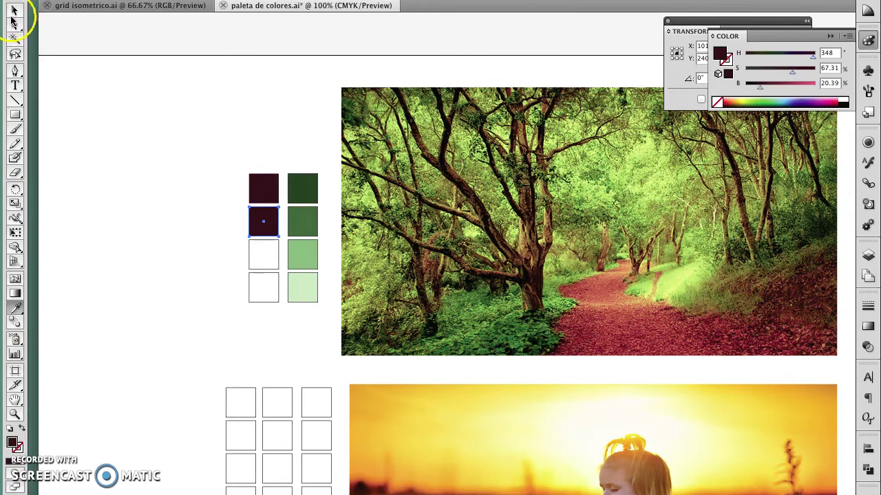
pyautogui.click(14, 10)
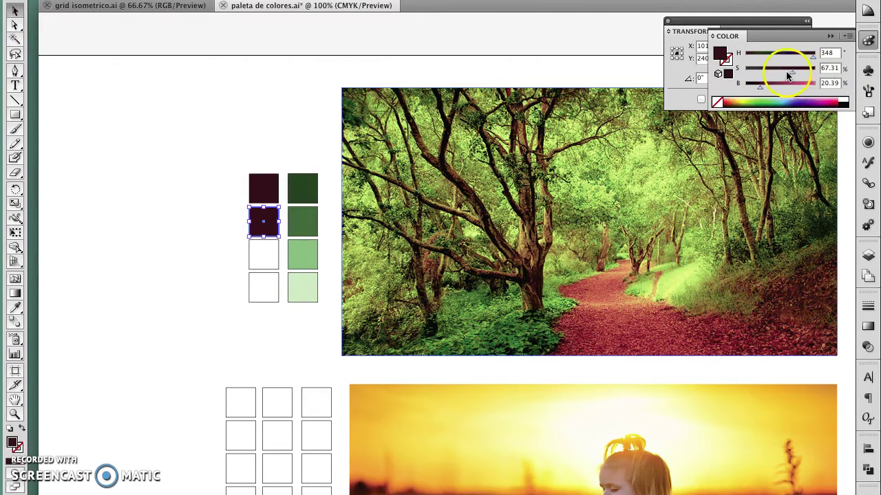
pyautogui.click(773, 83)
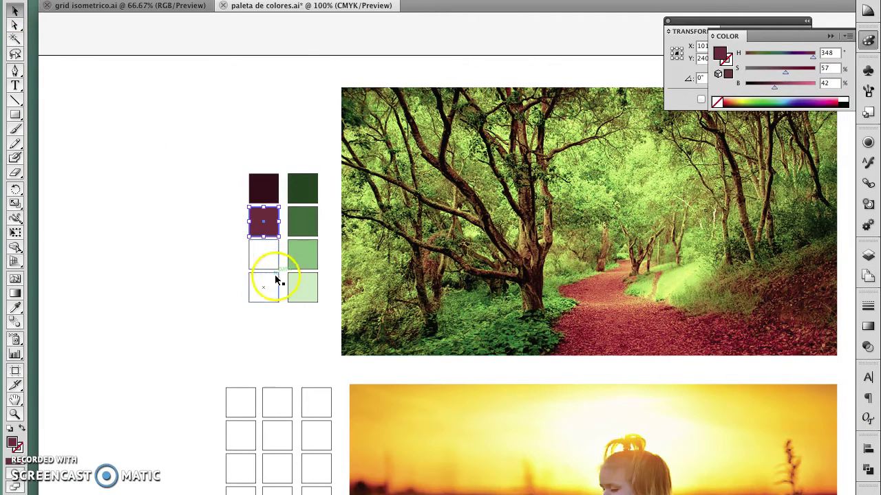
# - Fill the third left-column square with the burgundy, lightened into a rose pink
pyautogui.click(264, 255)
pyautogui.click(15, 308)
pyautogui.click(269, 230)
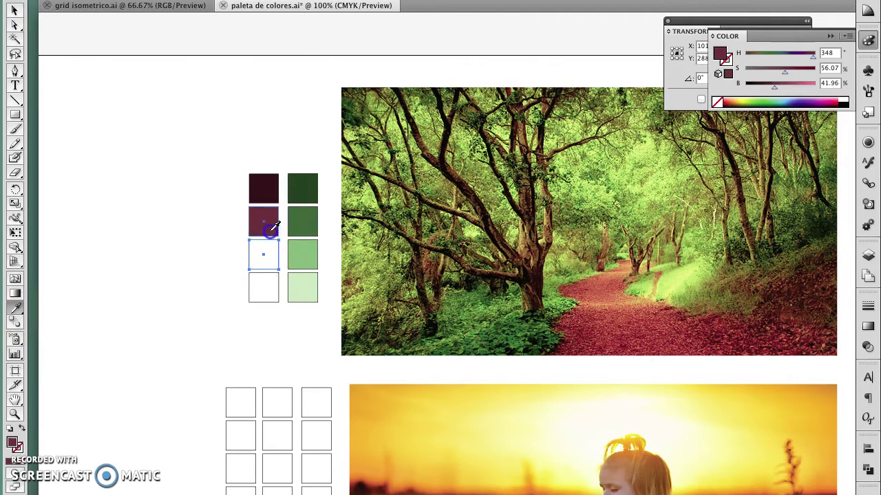
pyautogui.click(15, 9)
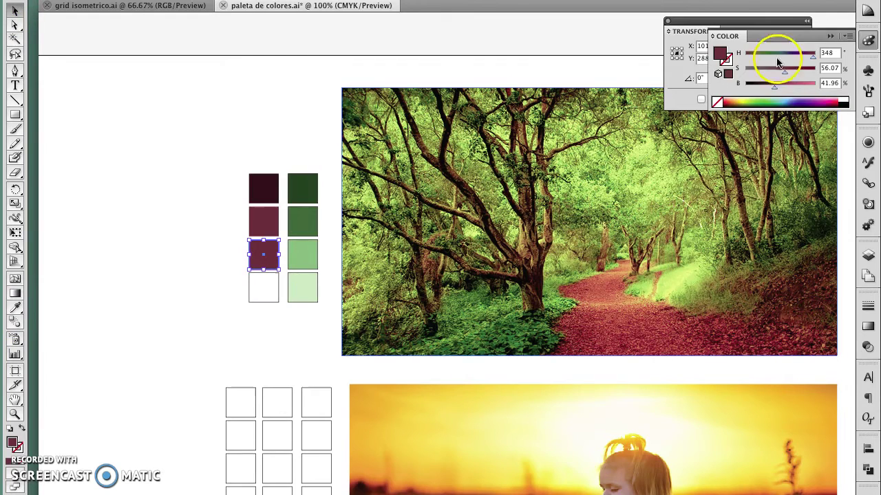
pyautogui.moveTo(779, 81); pyautogui.dragTo(798, 86)
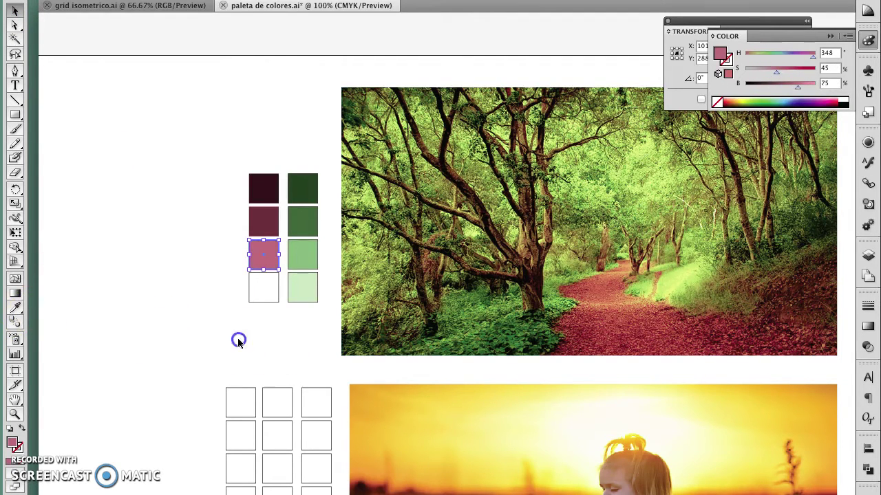
# - Fill the last left-column square with the pink, lightened to a pale pink
pyautogui.click(275, 296)
pyautogui.click(15, 308)
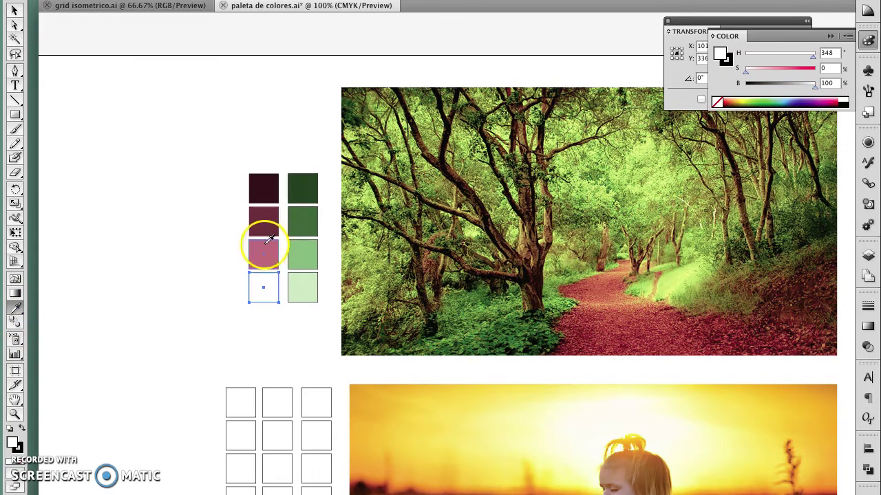
pyautogui.click(269, 249)
pyautogui.moveTo(806, 91); pyautogui.dragTo(761, 73)
pyautogui.click(14, 9)
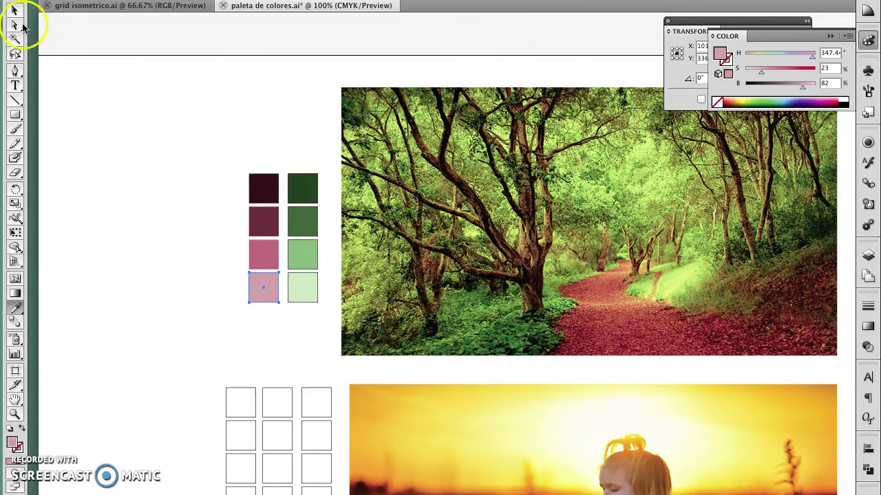
pyautogui.click(104, 275)
pyautogui.click(16, 9)
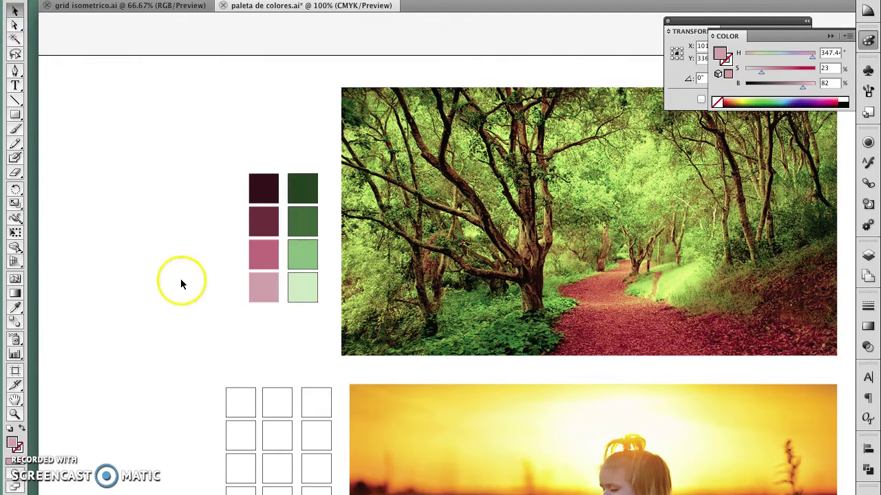
# - Select the sunset grid's top-left square and sample a brown from the photo
pyautogui.scroll(-10, 174, 257)
pyautogui.scroll(-3, 179, 118)
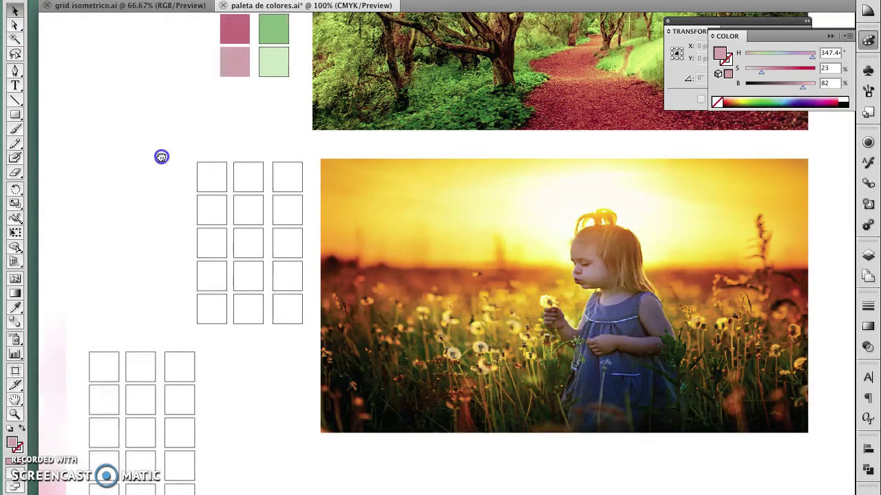
pyautogui.click(397, 273)
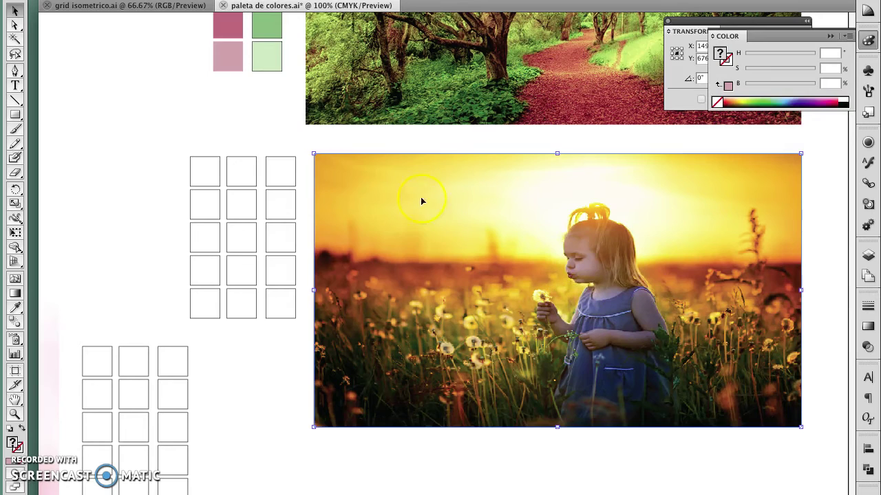
pyautogui.click(185, 189)
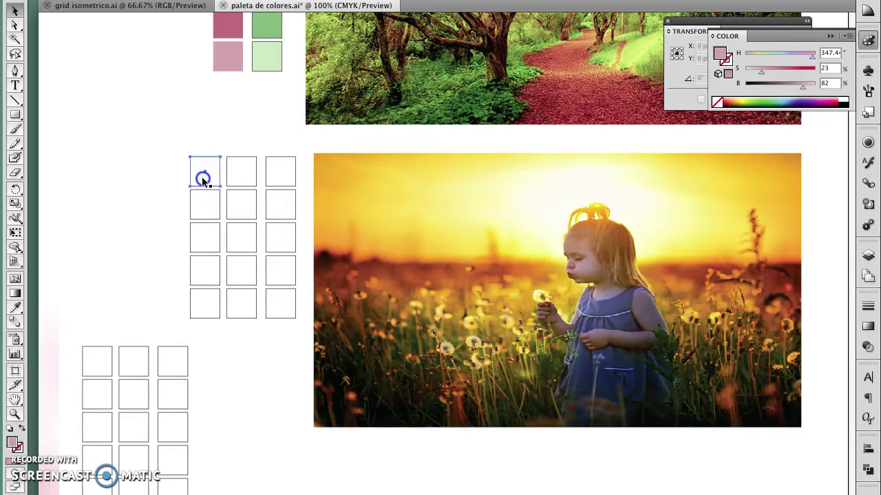
pyautogui.click(201, 177)
pyautogui.click(15, 308)
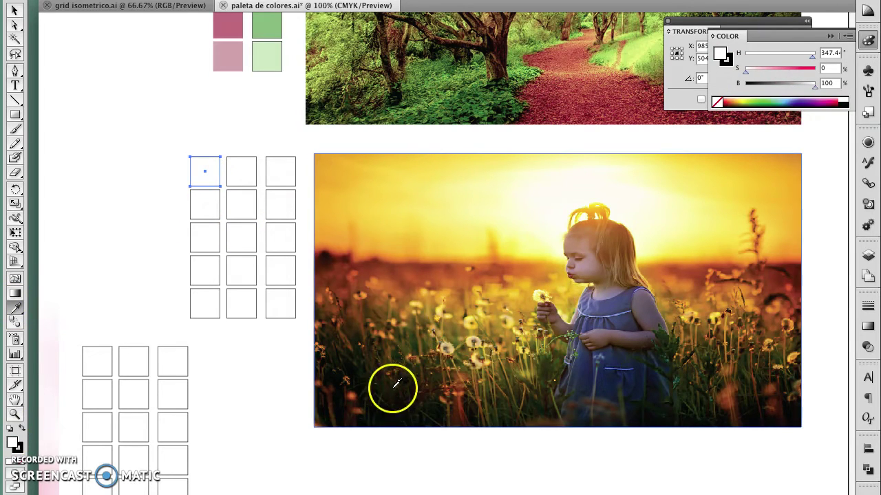
pyautogui.click(407, 269)
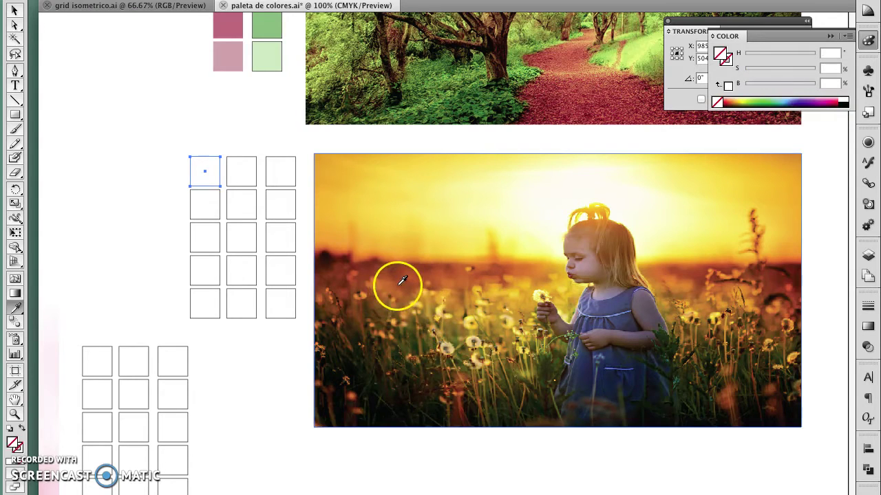
pyautogui.click(416, 284)
# - Resample the square, trying darker reds across the sunset photo
pyautogui.click(421, 276)
pyautogui.click(429, 271)
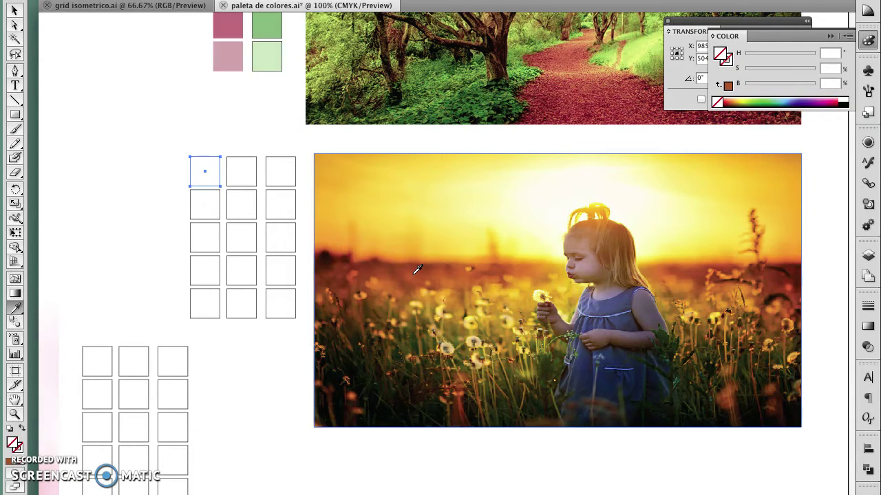
pyautogui.click(416, 270)
pyautogui.click(372, 281)
pyautogui.click(339, 256)
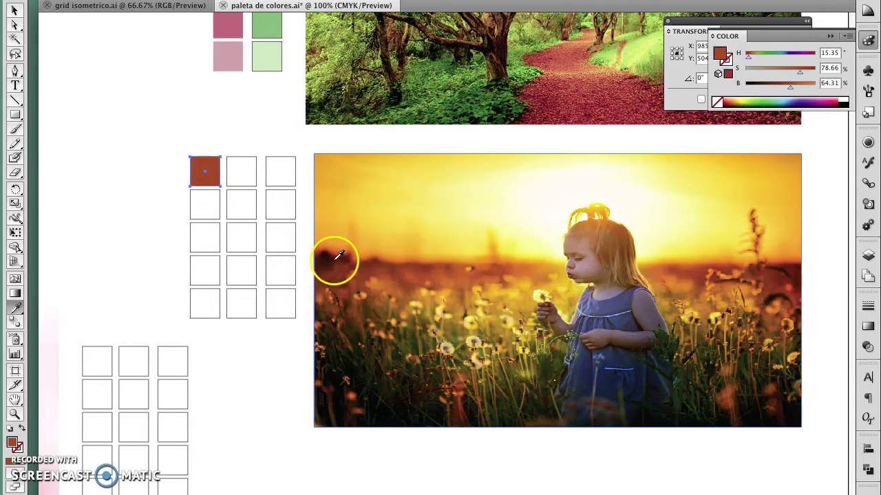
pyautogui.click(350, 255)
pyautogui.click(373, 268)
pyautogui.moveTo(372, 268)
pyautogui.mouseDown()
pyautogui.moveTo(422, 269)
pyautogui.moveTo(415, 227)
pyautogui.moveTo(478, 195)
pyautogui.moveTo(386, 182)
pyautogui.moveTo(392, 224)
pyautogui.moveTo(512, 183)
pyautogui.moveTo(688, 169)
pyautogui.moveTo(733, 214)
pyautogui.moveTo(558, 279)
pyautogui.moveTo(399, 271)
pyautogui.moveTo(421, 276)
pyautogui.mouseUp()
# - Adjust the swatch to a deep rust red: H 21, S 100, B 58
pyautogui.click(829, 68)
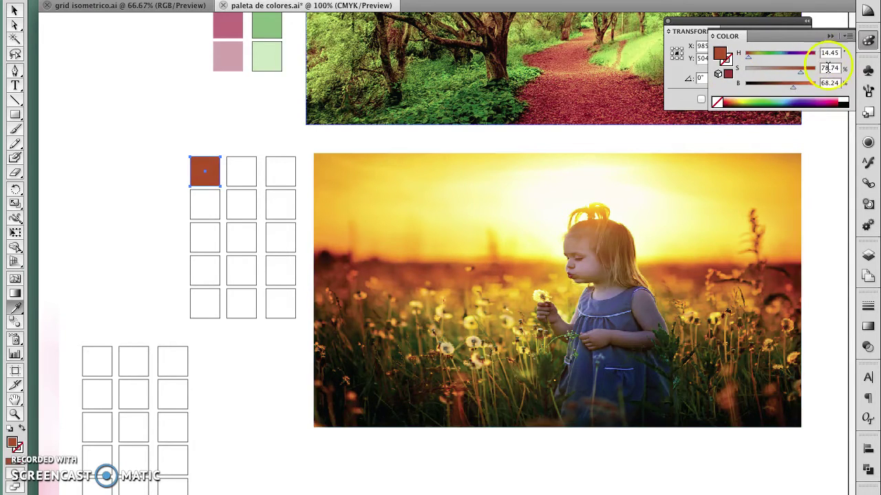
pyautogui.moveTo(803, 69)
pyautogui.mouseDown()
pyautogui.moveTo(816, 70)
pyautogui.moveTo(766, 71)
pyautogui.moveTo(825, 71)
pyautogui.moveTo(814, 70)
pyautogui.mouseUp()
pyautogui.click(831, 69)
pyautogui.moveTo(748, 60); pyautogui.dragTo(752, 60)
pyautogui.moveTo(793, 84)
pyautogui.mouseDown()
pyautogui.moveTo(820, 86)
pyautogui.moveTo(800, 86)
pyautogui.mouseUp()
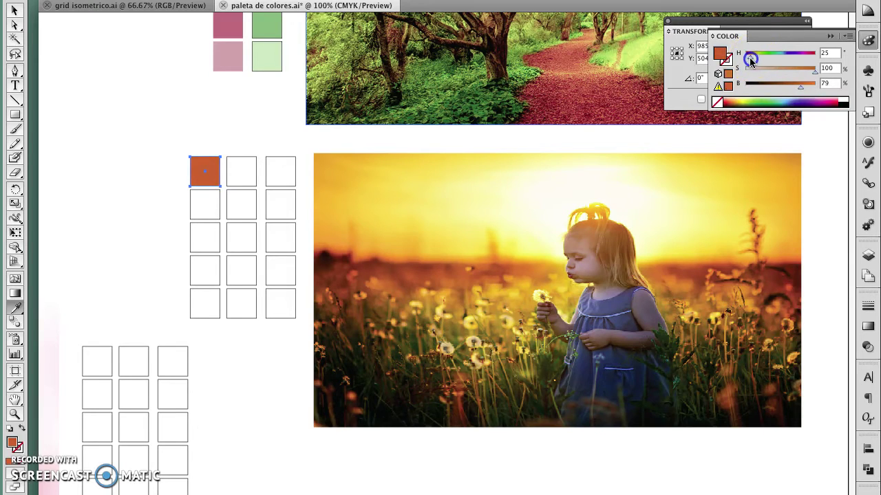
pyautogui.moveTo(750, 60); pyautogui.dragTo(751, 61)
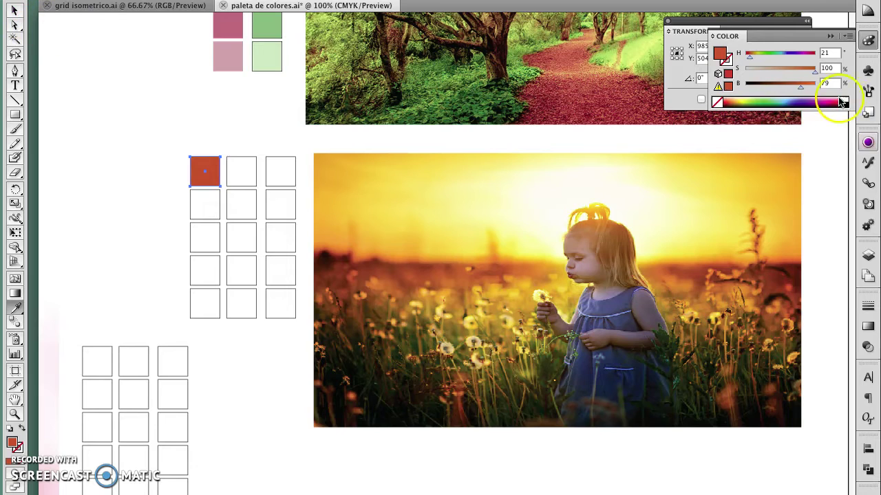
pyautogui.moveTo(798, 89); pyautogui.dragTo(782, 88)
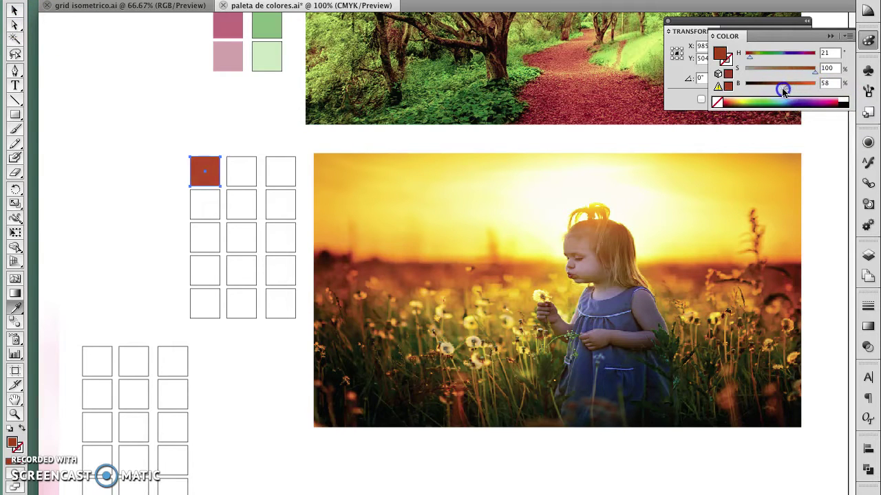
# - Copy the rust red onto the second square and brighten it to orange-red
pyautogui.click(208, 199)
pyautogui.click(16, 308)
pyautogui.click(206, 168)
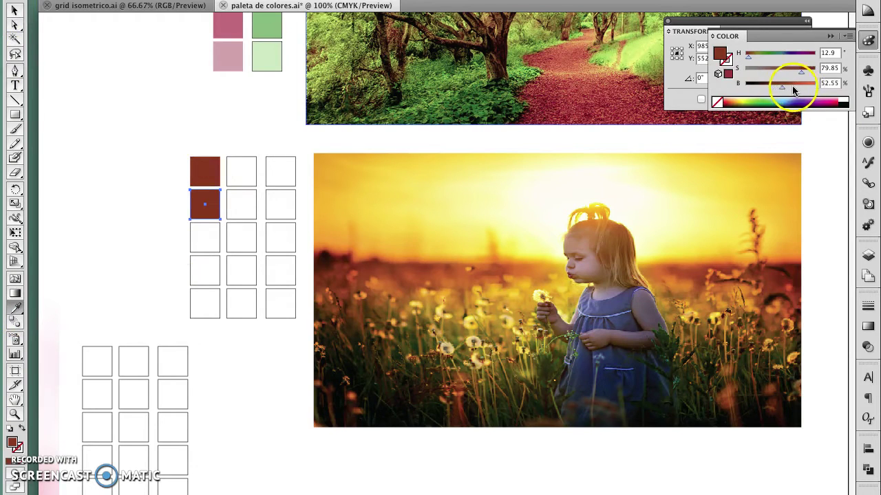
pyautogui.moveTo(794, 87); pyautogui.dragTo(809, 84)
pyautogui.click(15, 9)
# - Copy the orange-red onto the third square and lower its saturation to 63
pyautogui.click(200, 238)
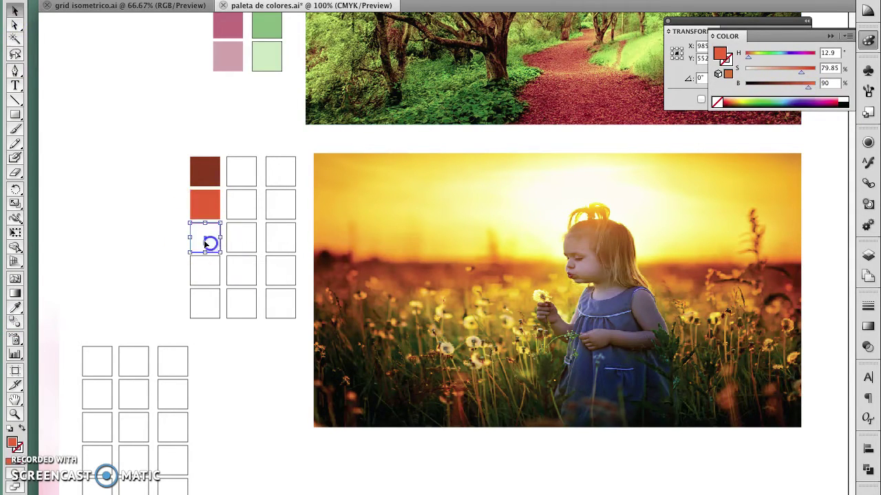
pyautogui.click(15, 308)
pyautogui.click(205, 203)
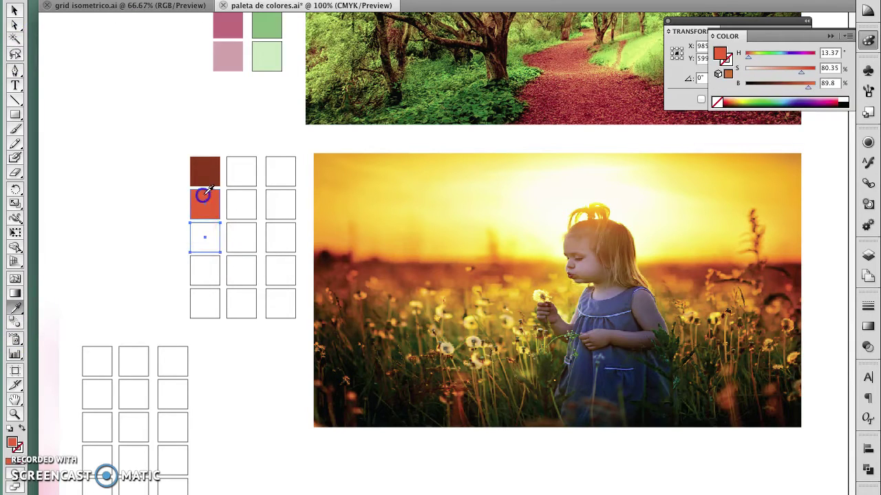
pyautogui.click(13, 11)
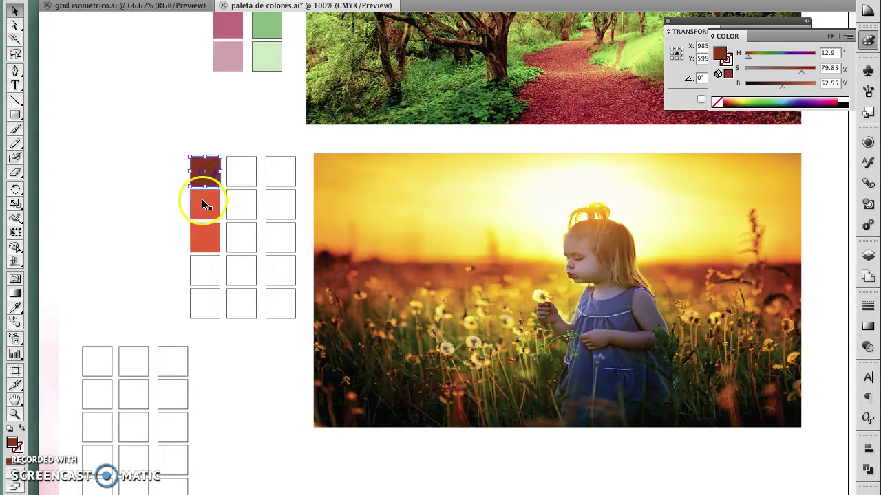
pyautogui.click(211, 273)
pyautogui.click(179, 237)
pyautogui.click(211, 250)
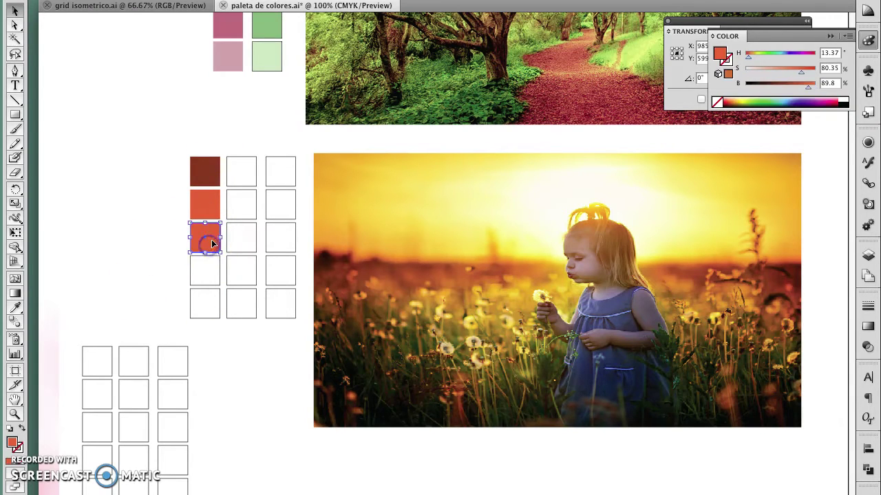
pyautogui.click(790, 73)
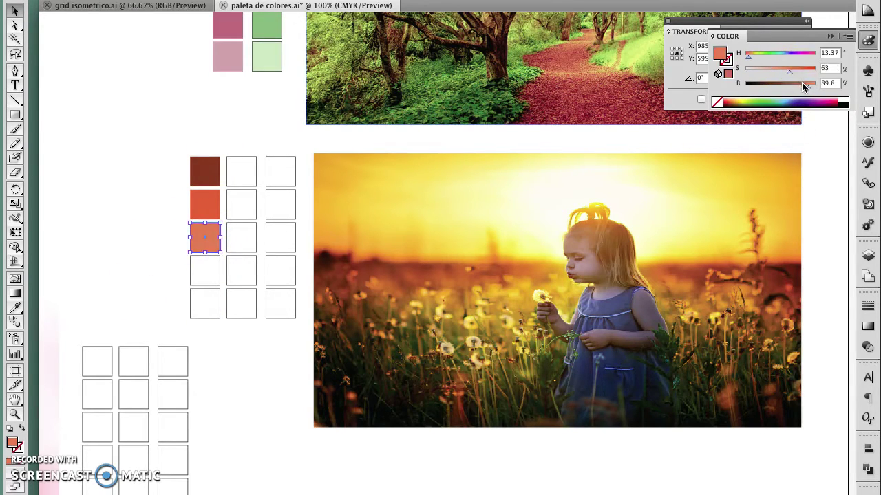
# - Fill the fourth square with that orange at brightness 99 and reduced saturation
pyautogui.click(15, 307)
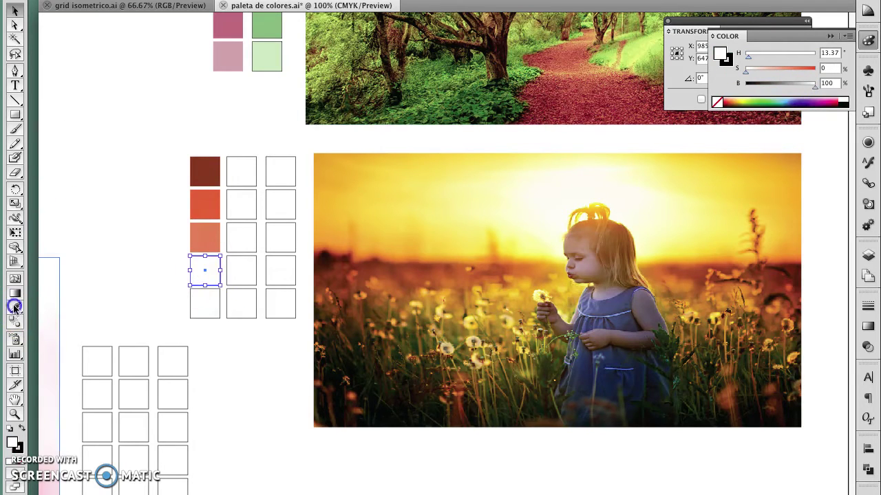
pyautogui.click(201, 241)
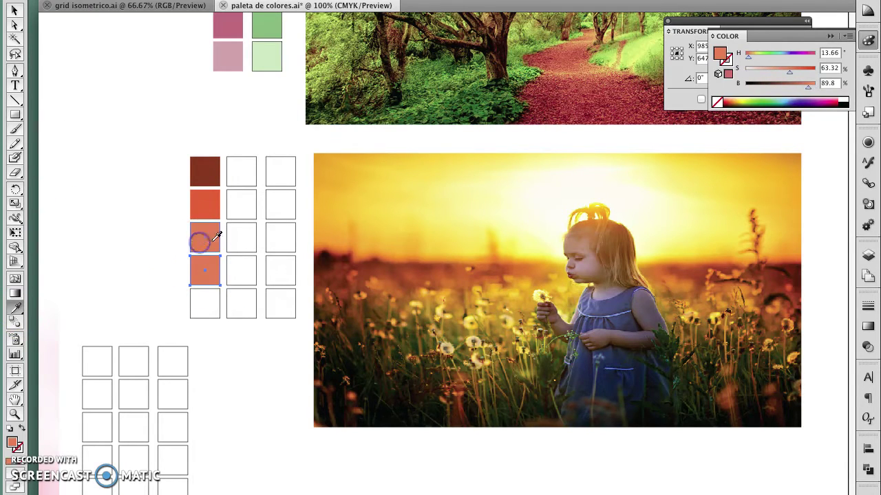
pyautogui.click(814, 87)
pyautogui.moveTo(794, 70); pyautogui.dragTo(773, 72)
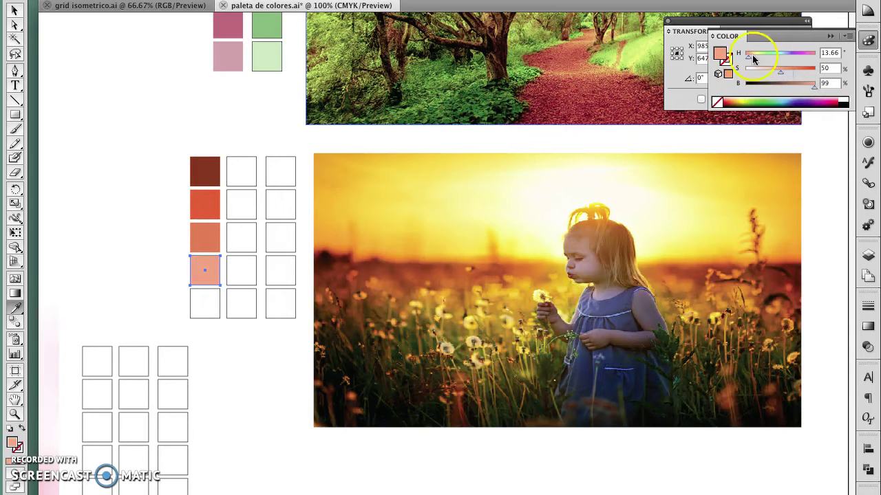
pyautogui.click(15, 10)
pyautogui.click(231, 318)
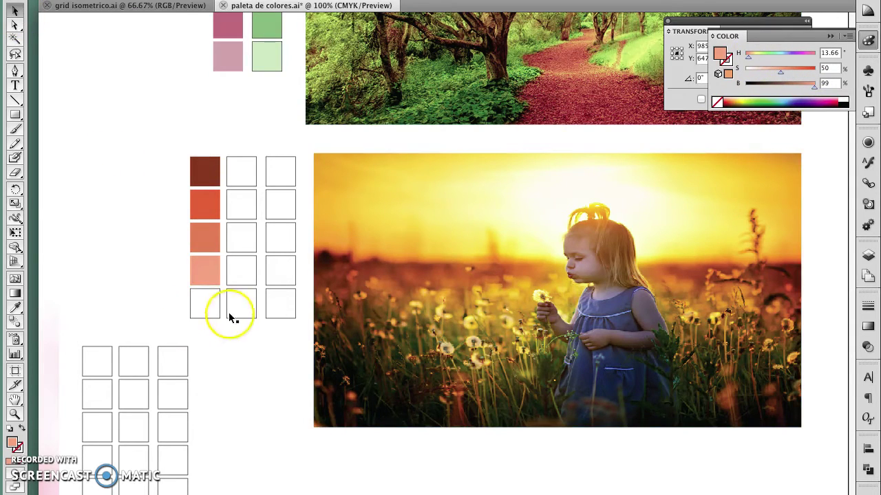
# - Fill the fifth square with a pale pink at brightness 100 and low saturation
pyautogui.click(220, 314)
pyautogui.click(15, 307)
pyautogui.click(209, 273)
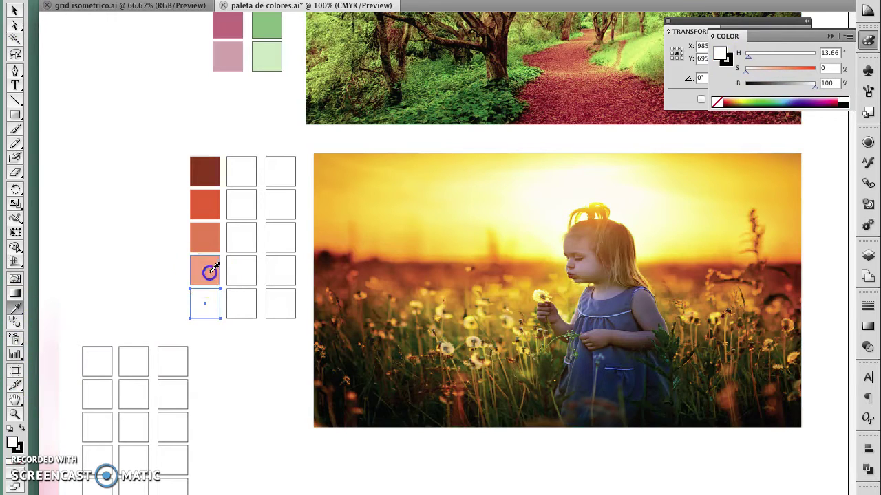
pyautogui.click(812, 81)
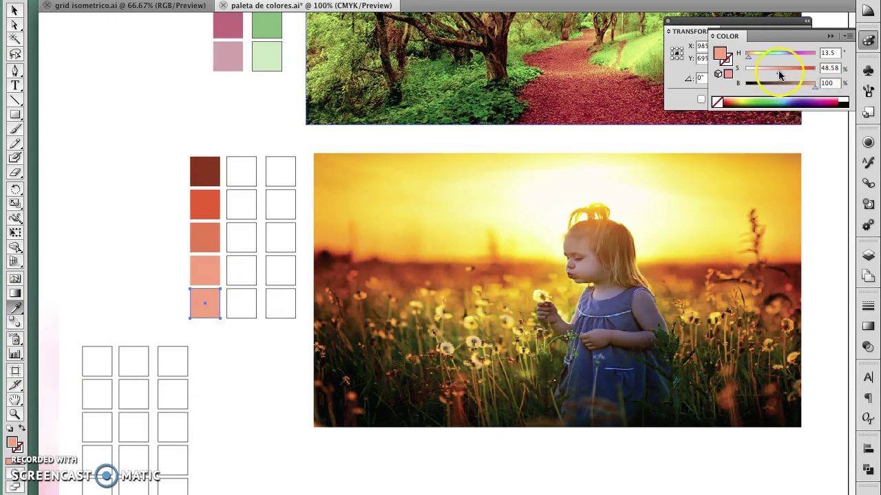
pyautogui.moveTo(778, 70); pyautogui.dragTo(763, 70)
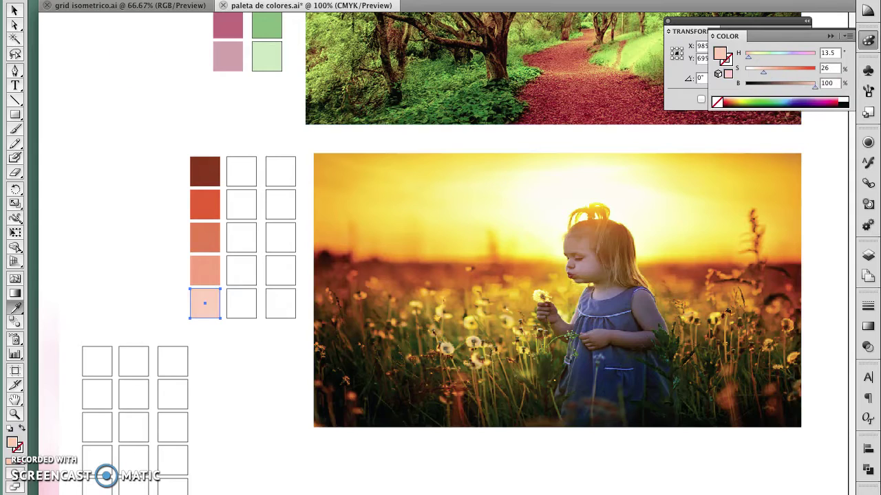
pyautogui.click(12, 8)
pyautogui.click(137, 208)
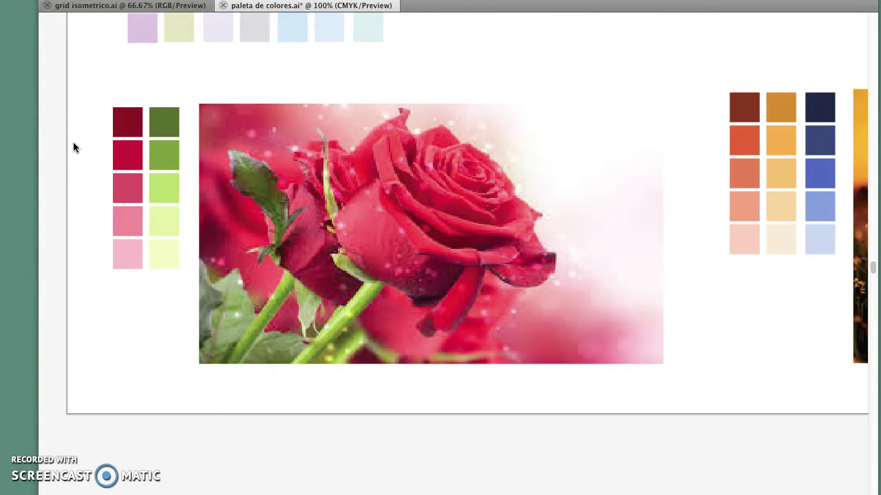
# - Restore the hidden panels and pan from the rose artboard to the sunset artboard
pyautogui.press('Tab')
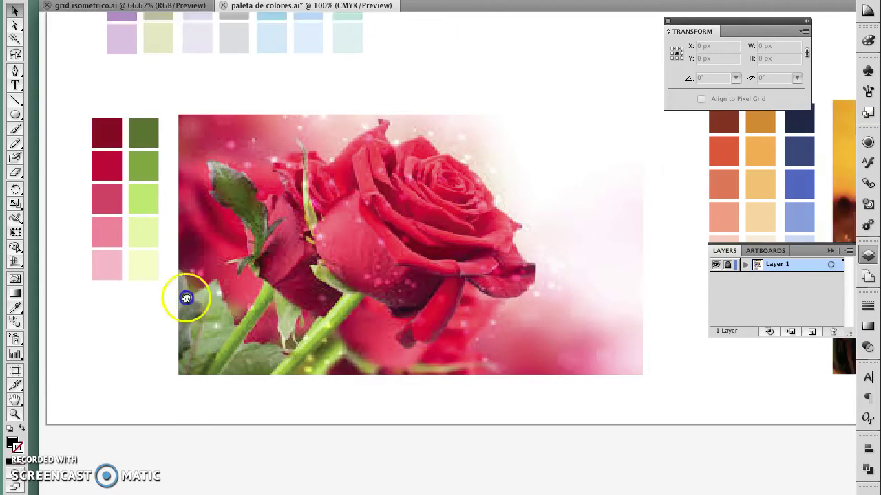
pyautogui.hscroll(10, 272, 288)
pyautogui.moveTo(272, 289); pyautogui.dragTo(301, 258)
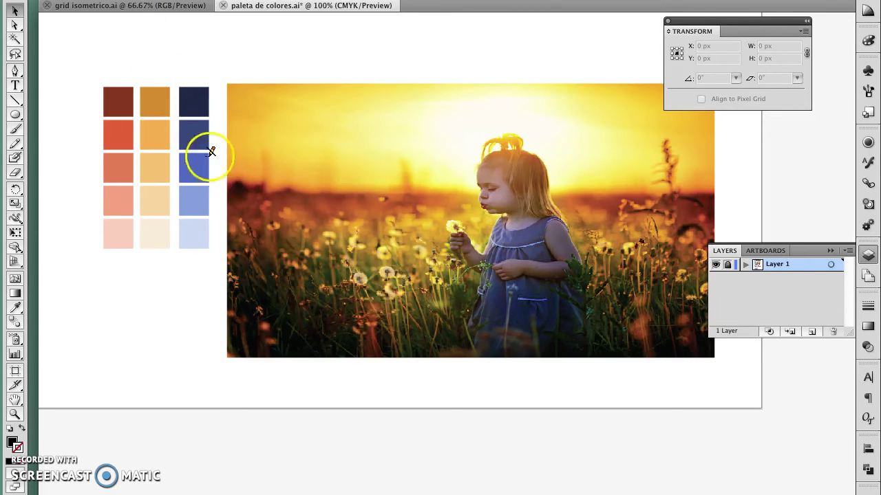
# - Bring the forest artboard into view and collapse the Transform and Layers panels
pyautogui.hscroll(5, 323, 179)
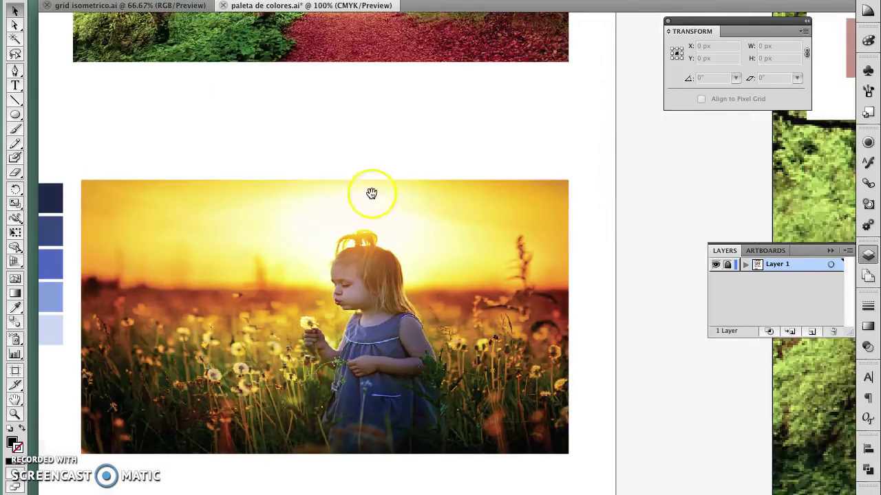
pyautogui.hscroll(10, 374, 191)
pyautogui.hscroll(10, 405, 214)
pyautogui.keyDown('alt'); pyautogui.scroll(-1, 375, 258); pyautogui.keyUp('alt')
pyautogui.keyDown('alt'); pyautogui.scroll(-1, 375, 259); pyautogui.keyUp('alt')
pyautogui.hscroll(10, 361, 259)
pyautogui.moveTo(350, 258); pyautogui.dragTo(376, 274)
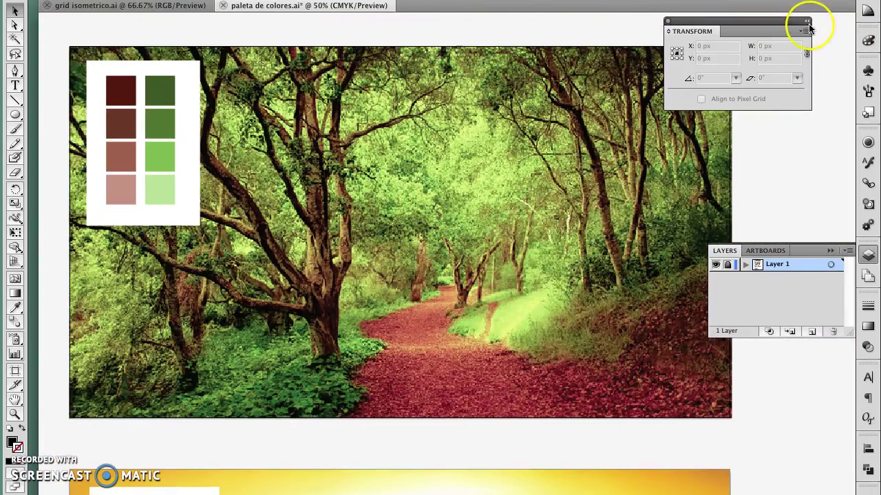
pyautogui.click(807, 20)
pyautogui.click(837, 251)
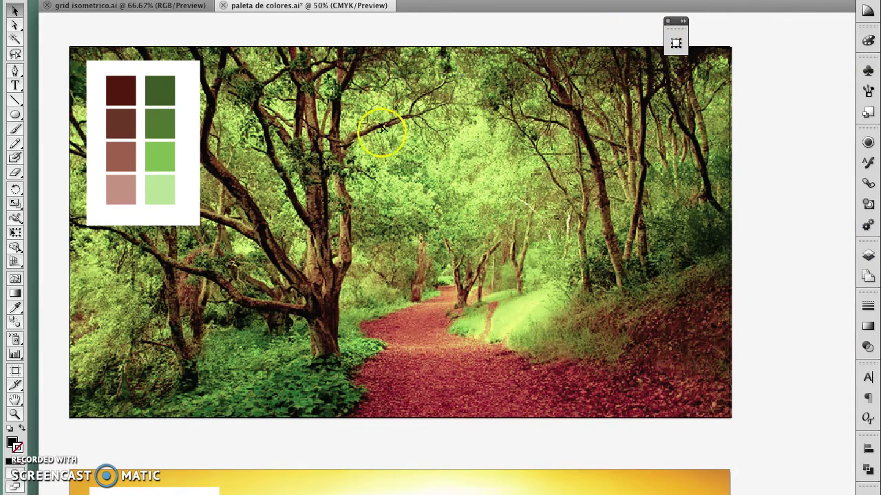
# - Pan through the rose, crocus and Prague artboards to the city square photo
pyautogui.hscroll(-5, 399, 145)
pyautogui.scroll(-5, 417, 308)
pyautogui.scroll(-8, 420, 113)
pyautogui.scroll(-3, 416, 112)
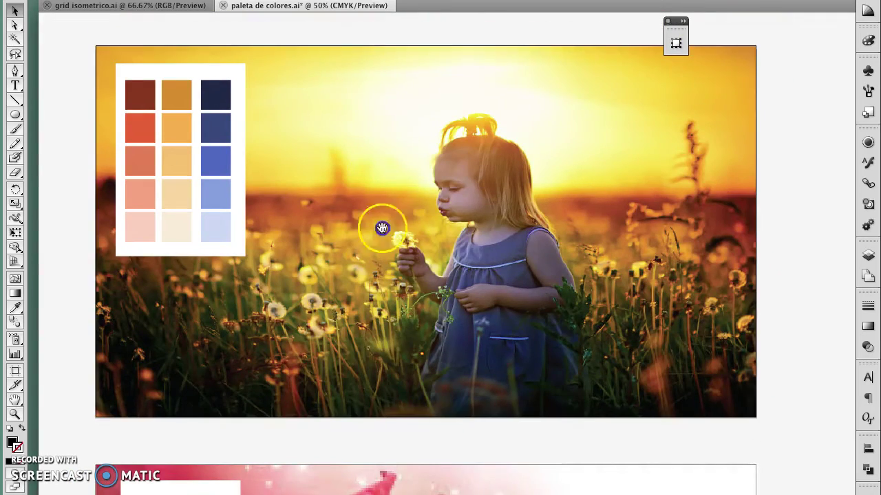
pyautogui.moveTo(417, 435); pyautogui.dragTo(448, 57)
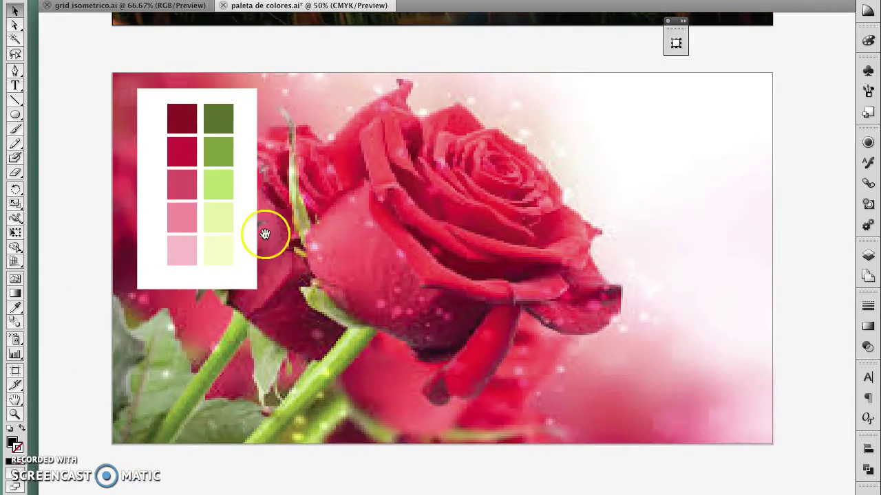
pyautogui.moveTo(264, 236); pyautogui.dragTo(675, 234)
pyautogui.moveTo(291, 242)
pyautogui.mouseDown()
pyautogui.moveTo(573, 239)
pyautogui.moveTo(563, 230)
pyautogui.mouseUp()
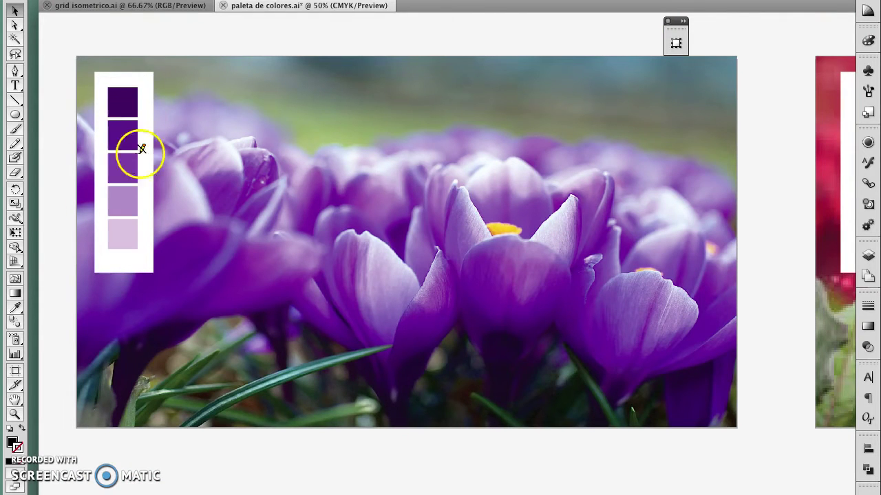
pyautogui.moveTo(497, 436); pyautogui.dragTo(489, 168)
pyautogui.scroll(-4, 485, 207)
pyautogui.scroll(-2, 477, 245)
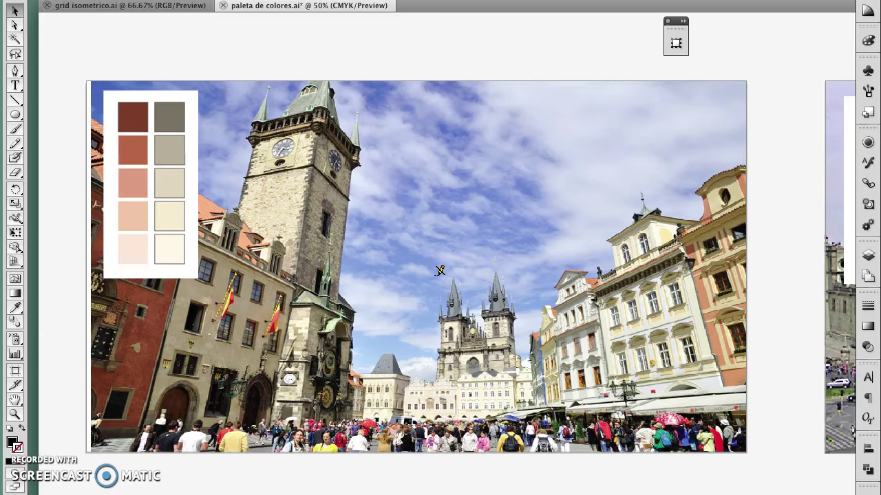
pyautogui.moveTo(629, 275)
pyautogui.mouseDown()
pyautogui.moveTo(665, 273)
pyautogui.moveTo(271, 255)
pyautogui.moveTo(309, 269)
pyautogui.moveTo(234, 268)
pyautogui.moveTo(232, 257)
pyautogui.mouseUp()
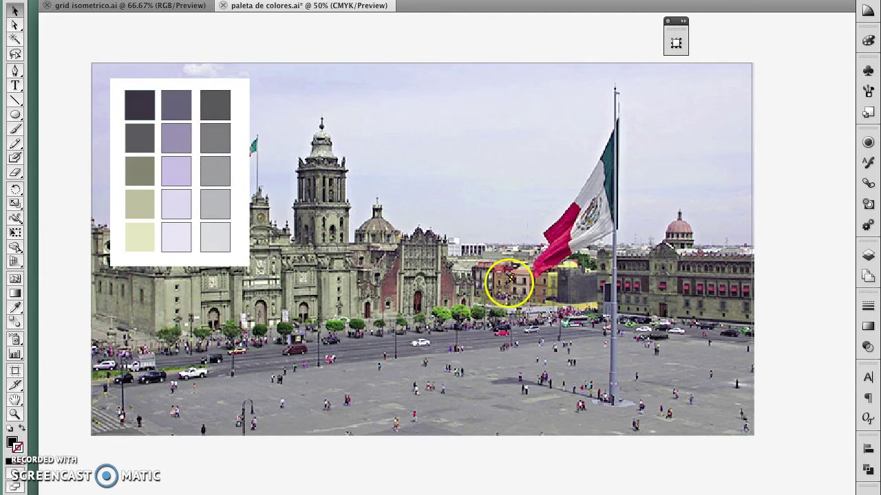
# - With the Layers panel open, marquee-select every swatch in the DESCARGA GRATIS grid
pyautogui.scroll(-1, 509, 282)
pyautogui.scroll(-5, 418, 310)
pyautogui.scroll(-2, 422, 229)
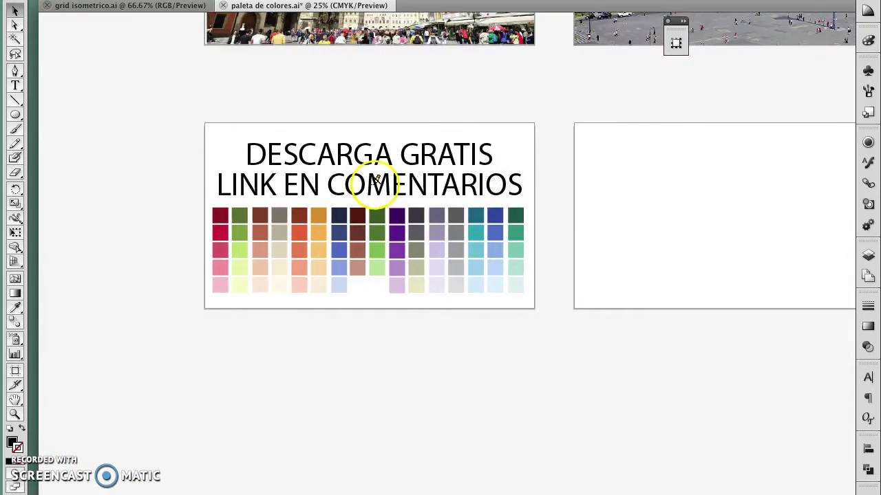
pyautogui.scroll(2, 377, 180)
pyautogui.scroll(1, 403, 227)
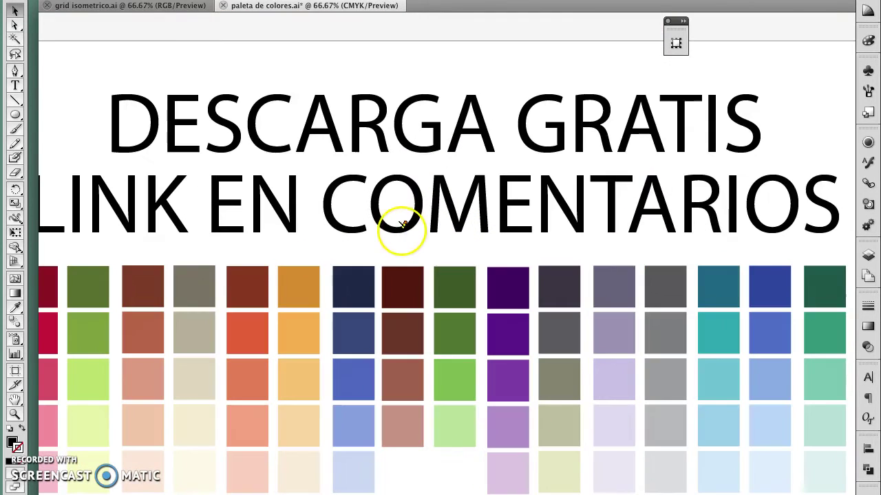
pyautogui.scroll(-2, 402, 227)
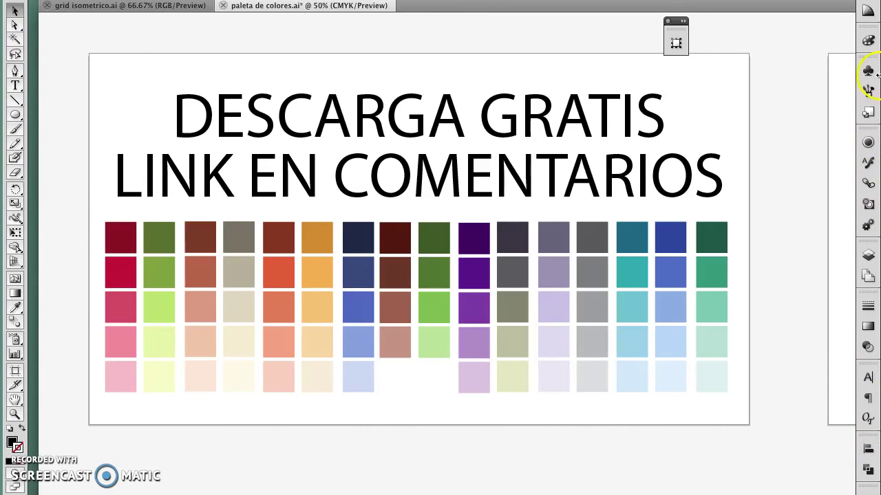
pyautogui.click(868, 256)
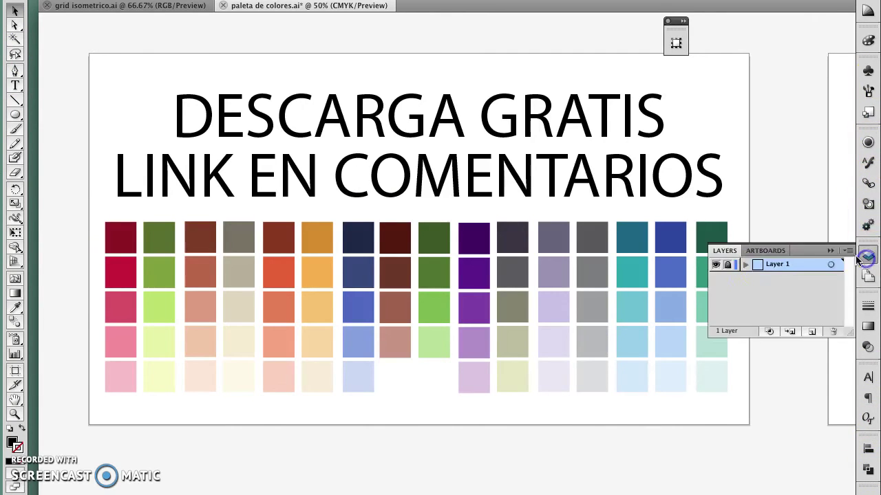
pyautogui.moveTo(760, 434); pyautogui.dragTo(75, 222)
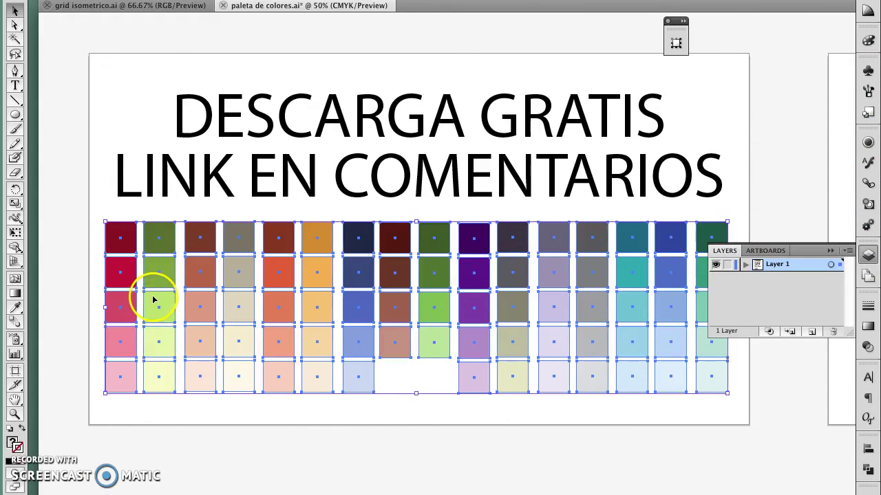
# - Paste the combined swatch palette into the grid isometrico.ai document
pyautogui.click(90, 6)
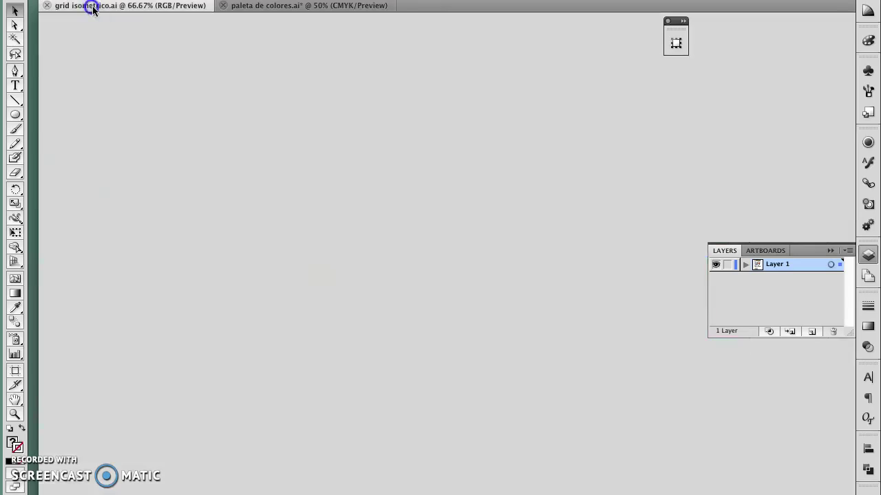
pyautogui.hotkey('ctrl', '-')
pyautogui.hotkey('ctrl', '-')
pyautogui.moveTo(331, 285); pyautogui.dragTo(99, 208)
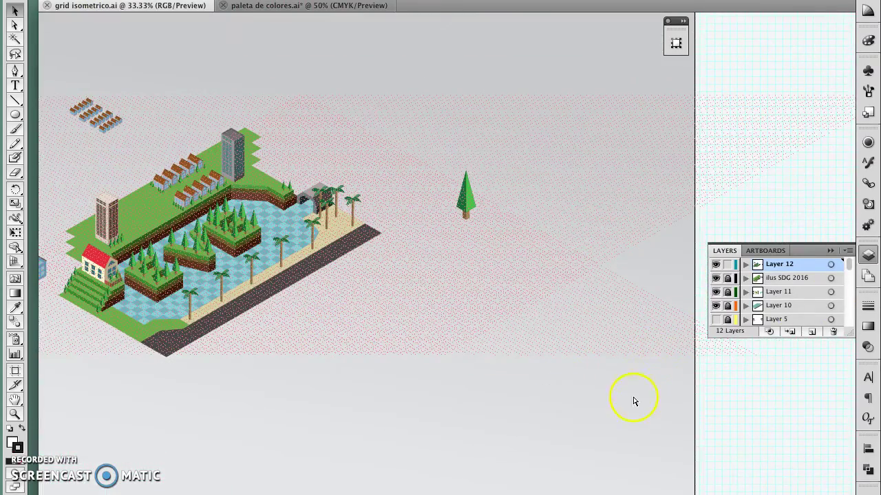
pyautogui.hotkey('ctrl', 'v')
# - Shrink the pasted palette to a small block and place it below the city
pyautogui.moveTo(559, 296); pyautogui.dragTo(476, 416)
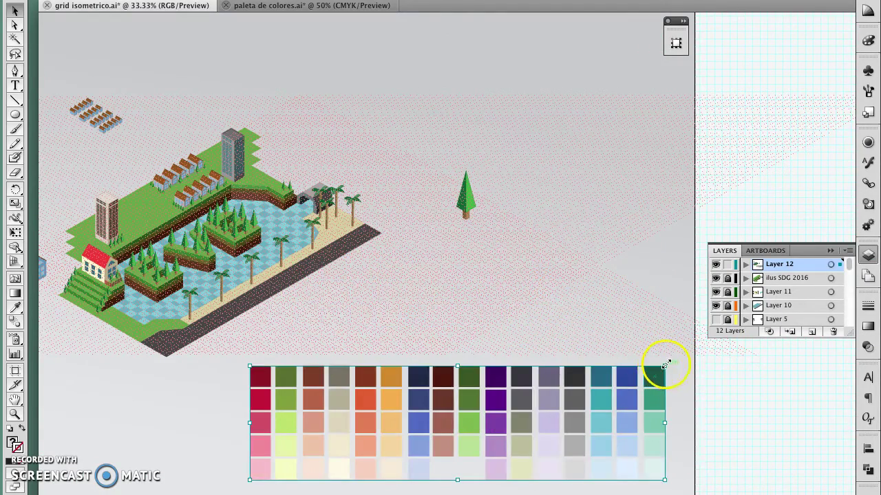
pyautogui.moveTo(666, 364); pyautogui.dragTo(402, 413)
pyautogui.moveTo(364, 466)
pyautogui.mouseDown()
pyautogui.moveTo(324, 398)
pyautogui.moveTo(476, 361)
pyautogui.moveTo(535, 361)
pyautogui.mouseUp()
pyautogui.scroll(1, 265, 365)
# - Hide the guide lines covering the isometric city canvas
pyautogui.click(324, 0)
pyautogui.moveTo(399, 306)
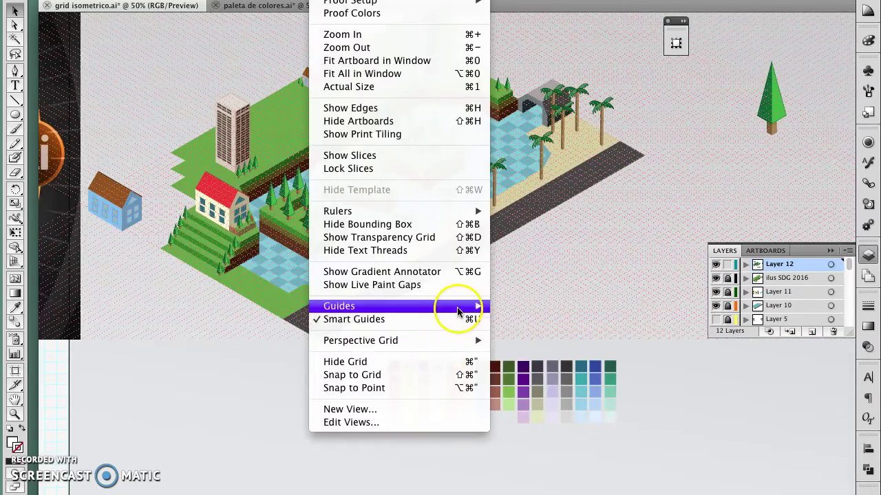
pyautogui.click(530, 307)
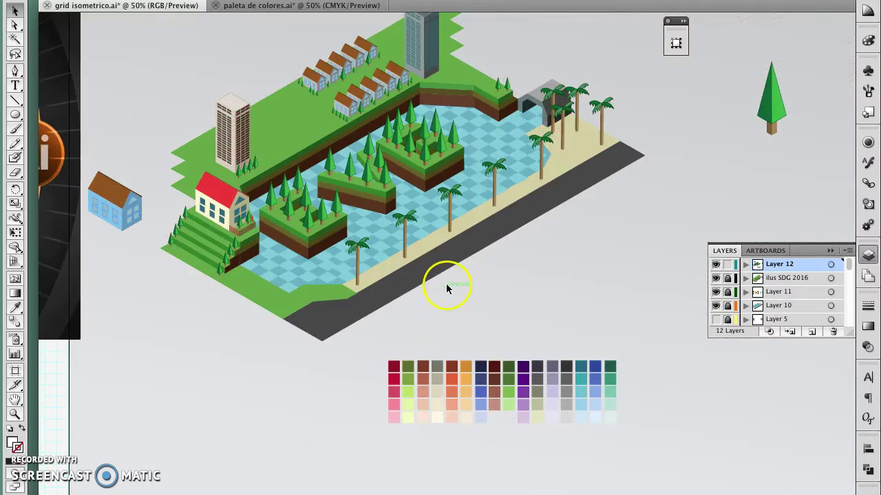
pyautogui.hotkey('ctrl', '+')
pyautogui.scroll(1, 523, 357)
# - Move the palette up beside the grey tower, then inspect the rows of houses up close
pyautogui.moveTo(603, 472)
pyautogui.mouseDown()
pyautogui.moveTo(521, 324)
pyautogui.moveTo(544, 362)
pyautogui.moveTo(613, 97)
pyautogui.mouseUp()
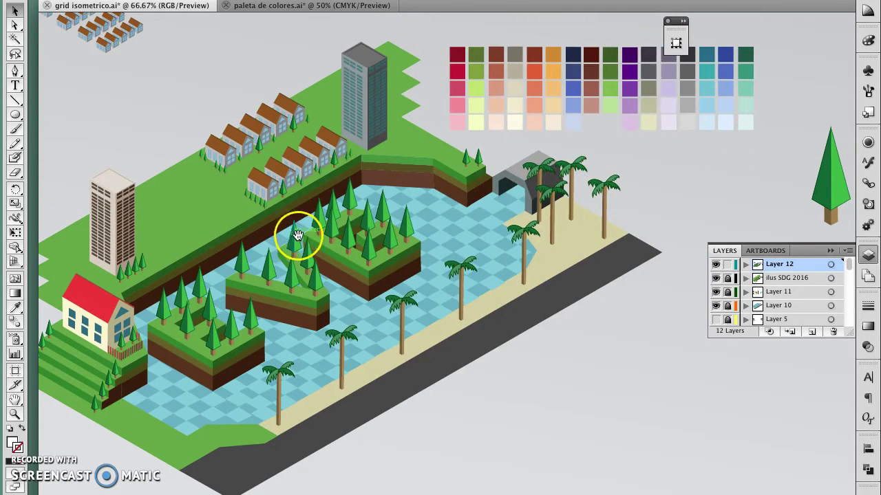
pyautogui.moveTo(318, 244); pyautogui.dragTo(370, 255)
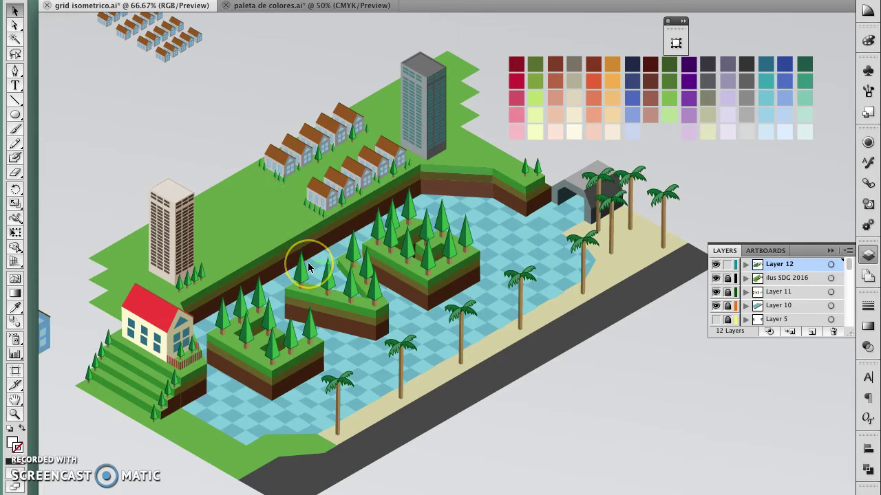
pyautogui.scroll(1, 307, 262)
pyautogui.scroll(1, 321, 266)
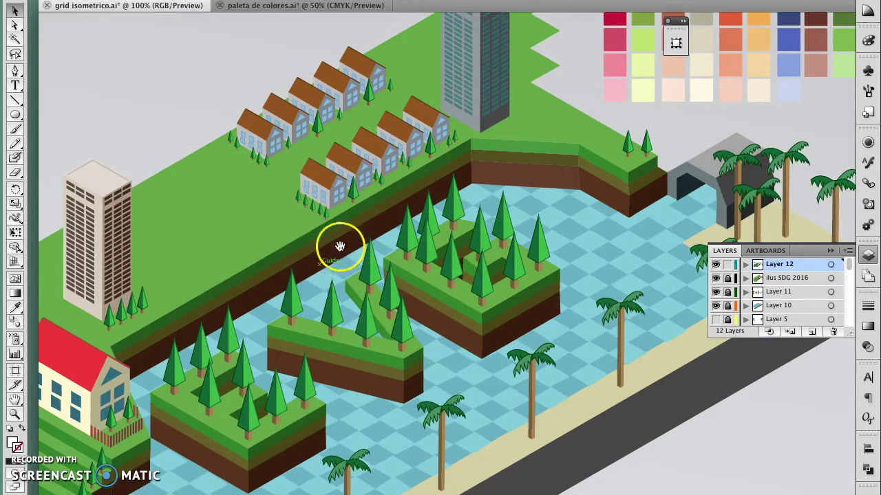
pyautogui.moveTo(340, 246); pyautogui.dragTo(333, 285)
pyautogui.scroll(1, 281, 239)
pyautogui.moveTo(360, 216); pyautogui.dragTo(347, 268)
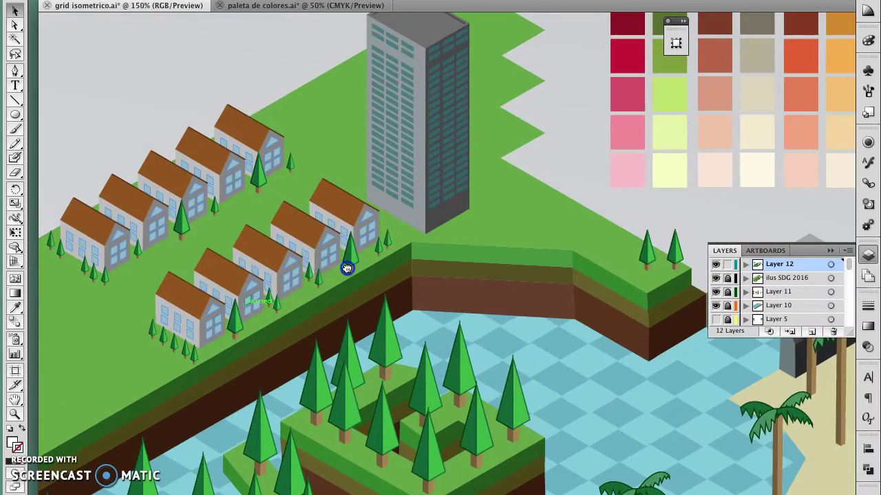
pyautogui.scroll(1, 349, 330)
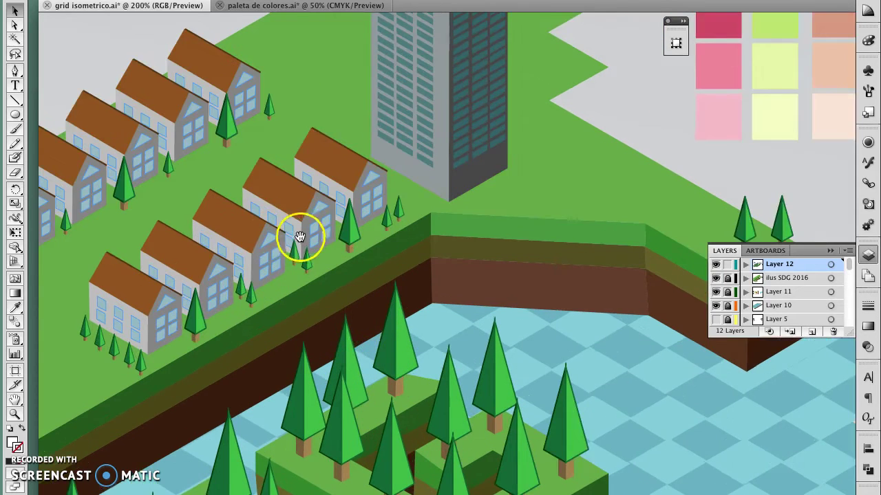
pyautogui.moveTo(295, 236); pyautogui.dragTo(334, 290)
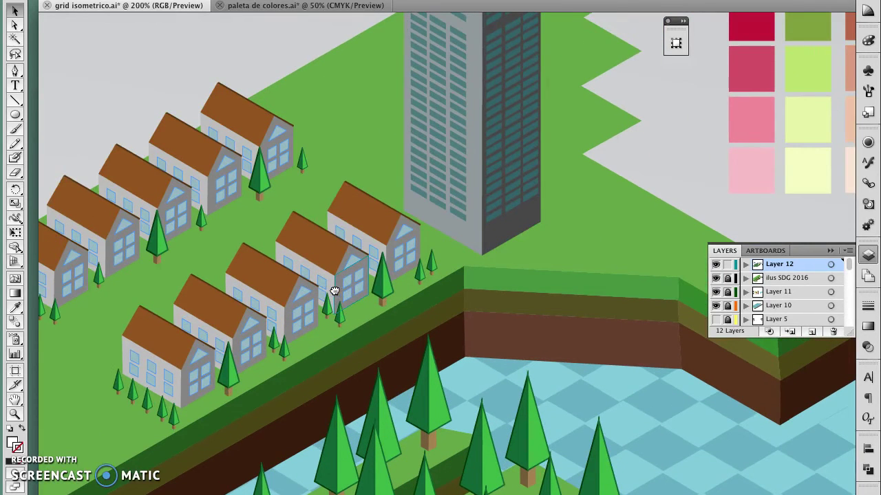
# - Pan and zoom back across the trees and river to review the city layout
pyautogui.scroll(-1, 335, 291)
pyautogui.scroll(-2, 335, 291)
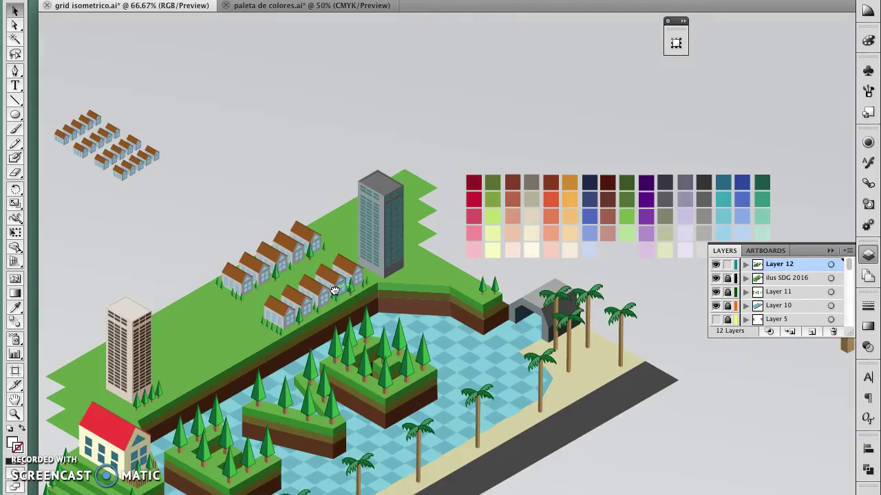
pyautogui.moveTo(331, 291); pyautogui.dragTo(403, 250)
pyautogui.scroll(1, 404, 250)
pyautogui.scroll(1, 404, 250)
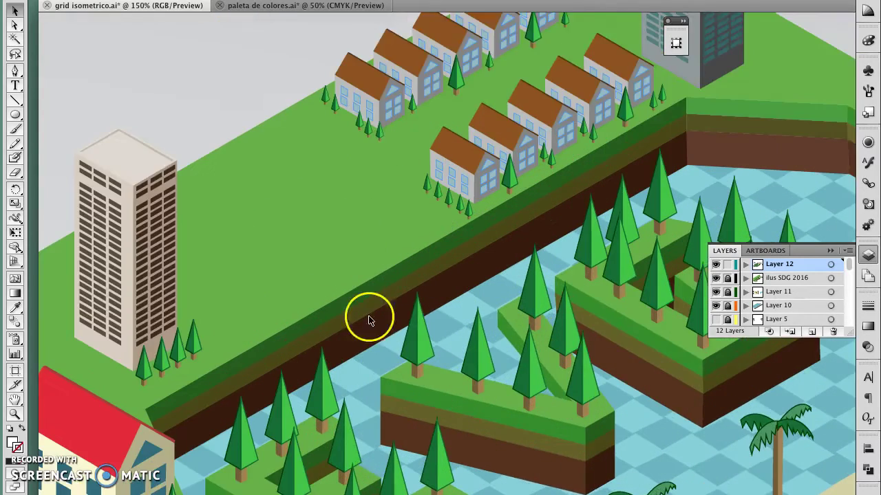
pyautogui.scroll(1, 244, 345)
pyautogui.scroll(1, 395, 220)
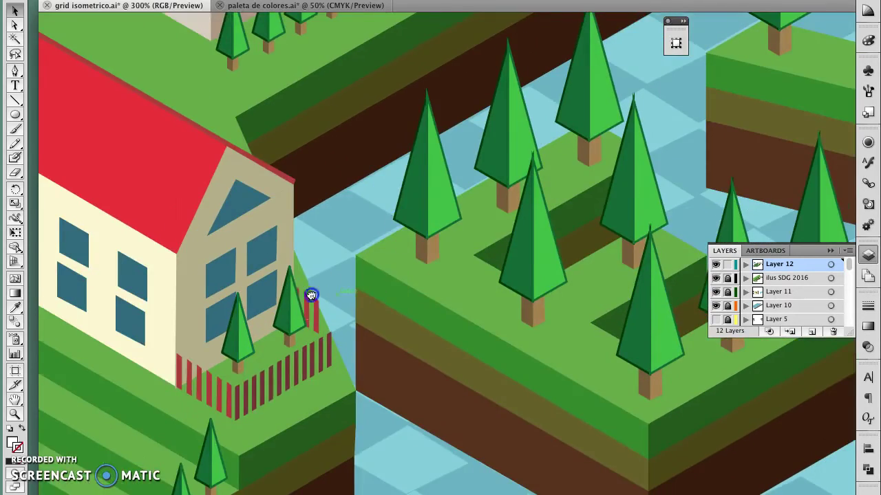
pyautogui.scroll(1, 465, 226)
pyautogui.hscroll(-2, 409, 287)
pyautogui.scroll(-1, 410, 289)
pyautogui.click(628, 151)
pyautogui.hscroll(5, 629, 151)
pyautogui.scroll(3, 629, 152)
pyautogui.scroll(-2, 550, 258)
pyautogui.scroll(2, 515, 236)
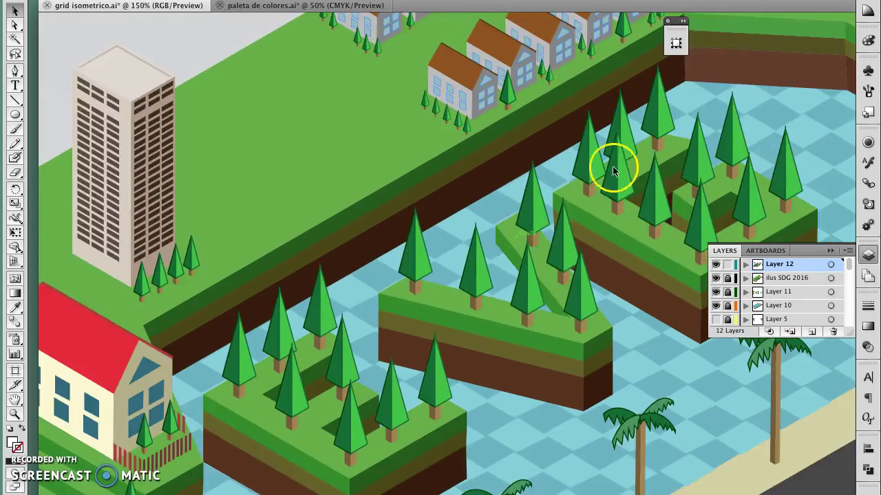
pyautogui.scroll(1, 613, 171)
pyautogui.scroll(-4, 483, 298)
pyautogui.scroll(2, 334, 216)
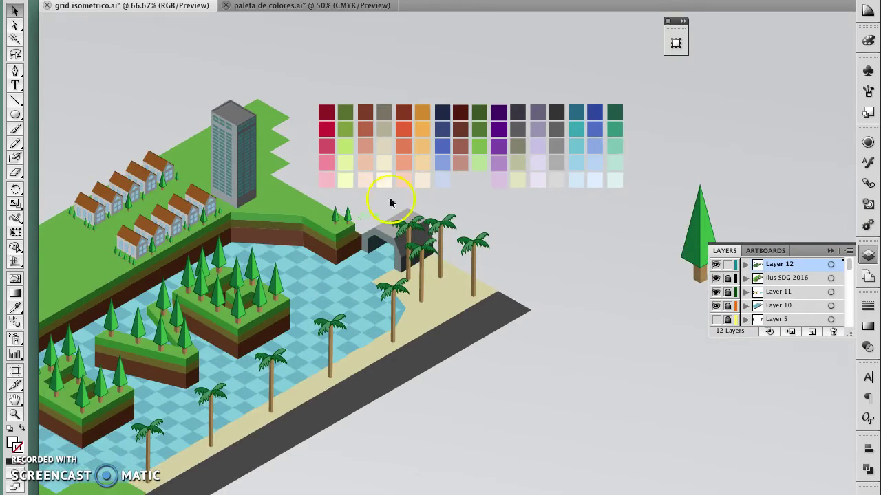
pyautogui.scroll(1, 377, 160)
pyautogui.scroll(1, 377, 160)
pyautogui.click(275, 6)
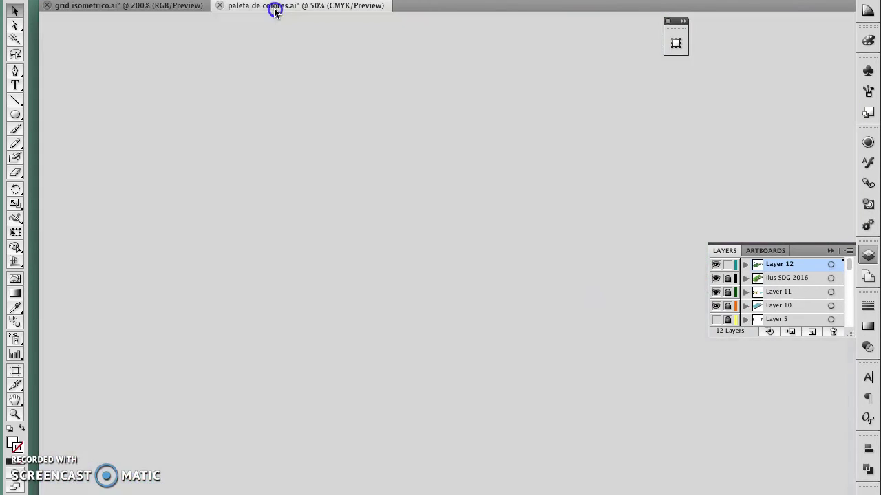
pyautogui.moveTo(426, 260); pyautogui.dragTo(487, 222)
pyautogui.scroll(-1, 426, 261)
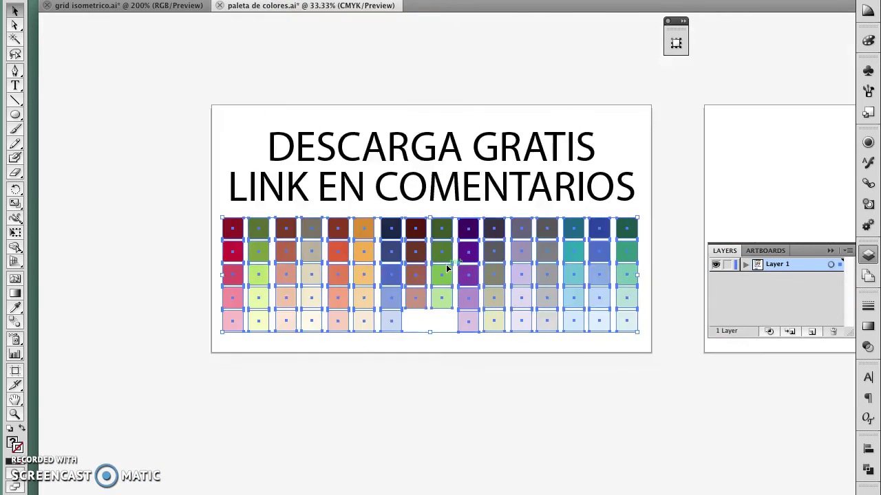
pyautogui.scroll(-3, 481, 227)
pyautogui.scroll(5, 487, 222)
pyautogui.scroll(1, 436, 244)
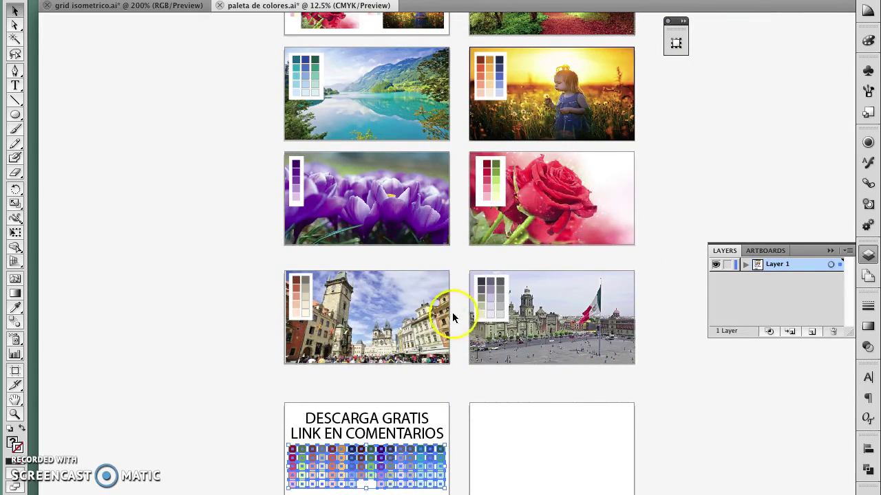
pyautogui.scroll(2, 450, 315)
pyautogui.scroll(2, 447, 292)
pyautogui.scroll(1, 448, 292)
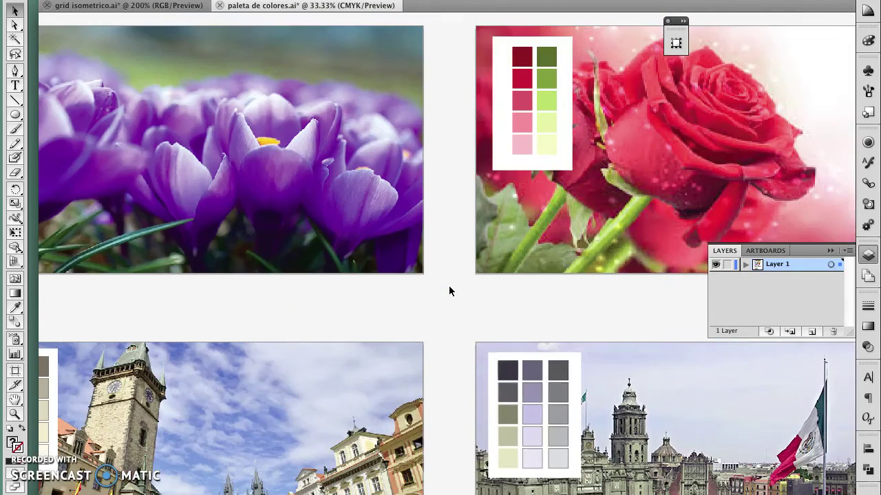
pyautogui.scroll(-1, 444, 290)
pyautogui.scroll(-1, 444, 292)
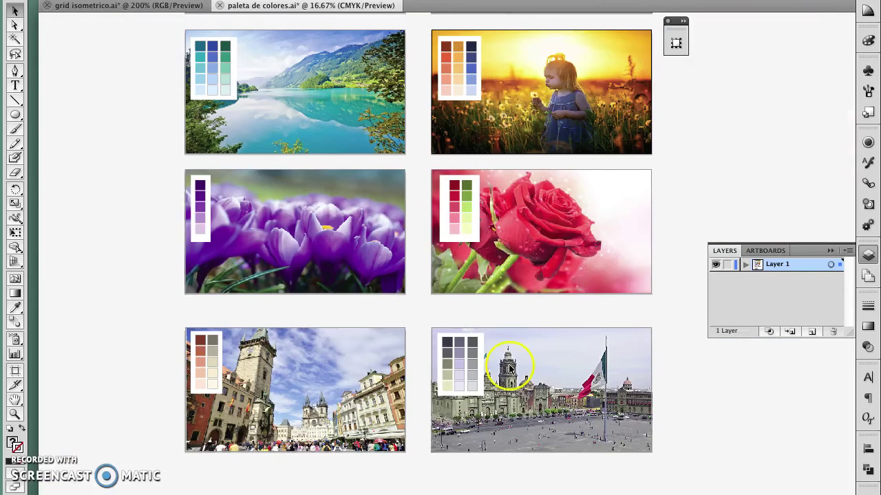
pyautogui.moveTo(405, 168); pyautogui.dragTo(412, 301)
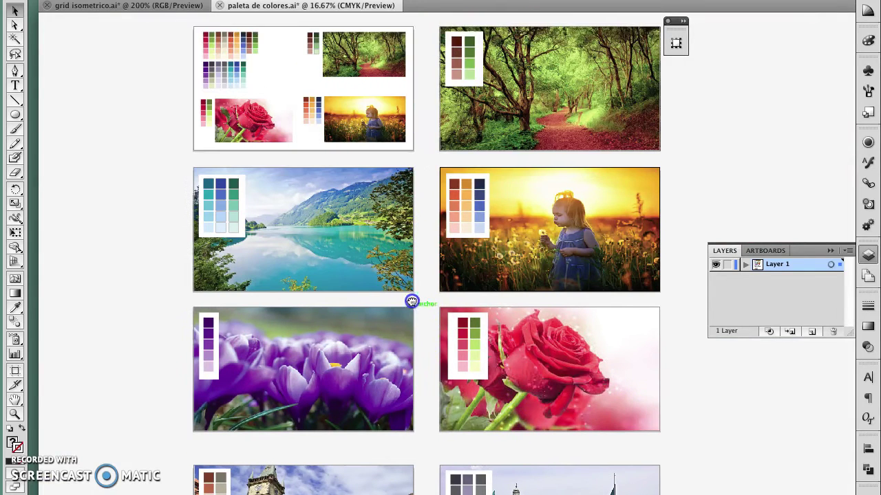
pyautogui.moveTo(444, 225); pyautogui.dragTo(424, 273)
pyautogui.scroll(1, 228, 101)
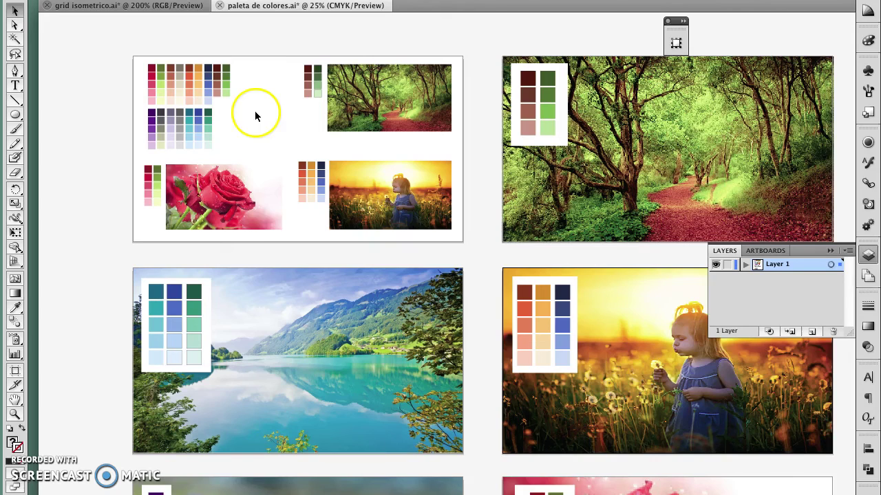
pyautogui.moveTo(361, 150); pyautogui.dragTo(354, 152)
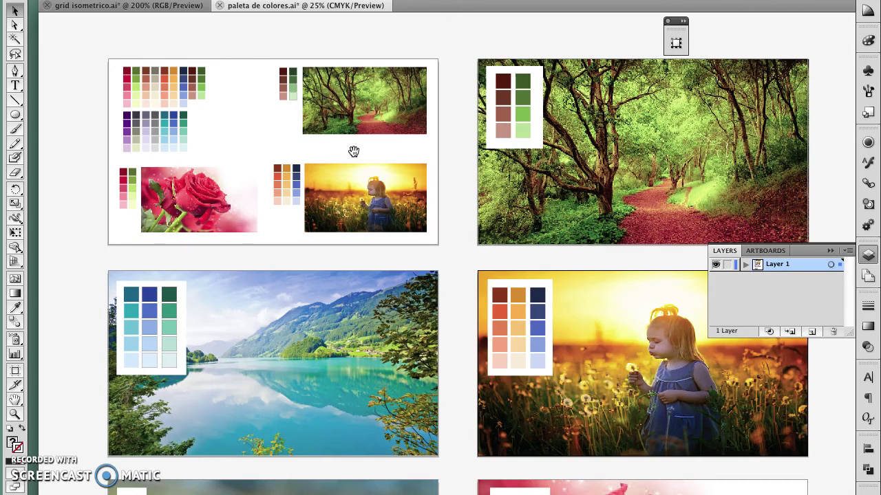
pyautogui.click(282, 77)
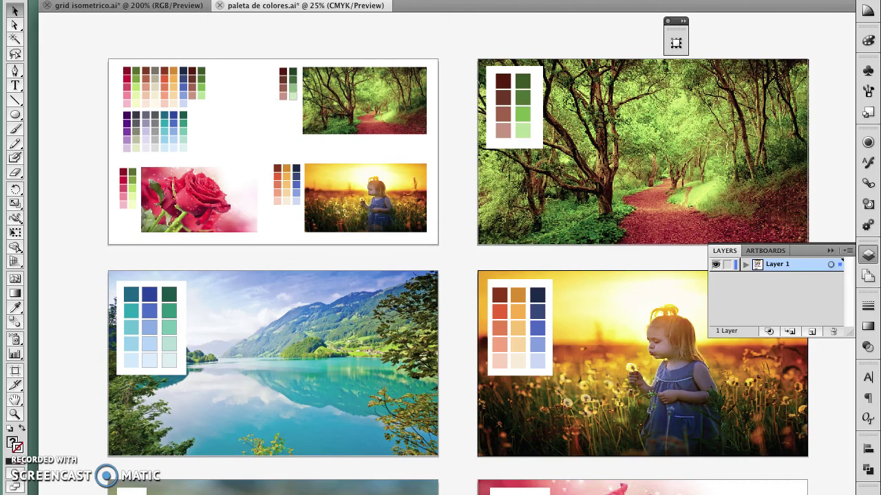